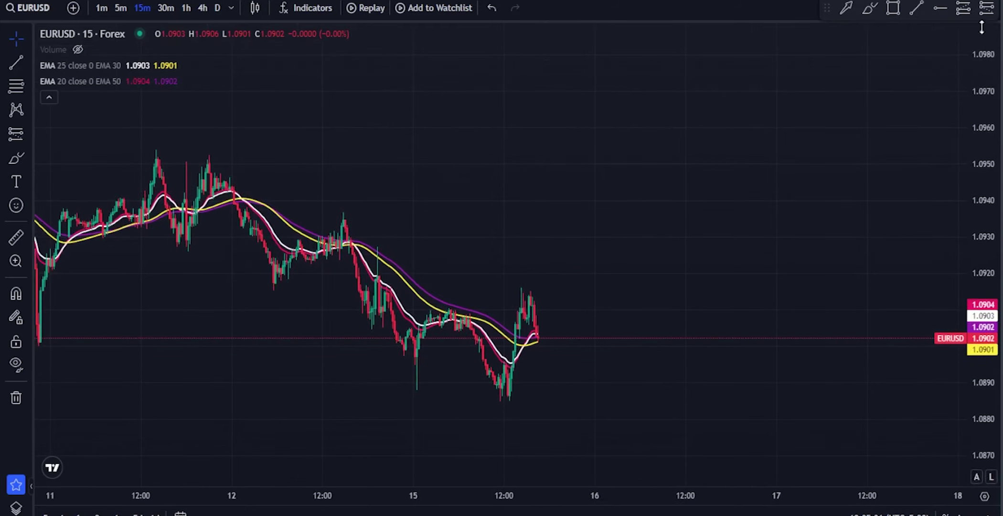
# Draw a rectangle around the 16 October price peak on the EURUSD 15-minute downtrend.
pyautogui.click(578, 215)
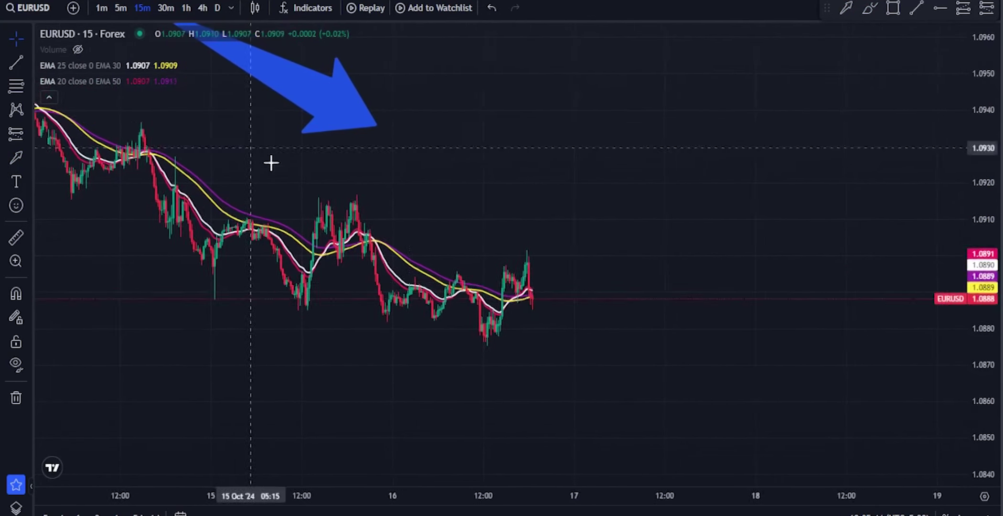
pyautogui.moveTo(296, 183); pyautogui.dragTo(544, 259)
pyautogui.moveTo(693, 341); pyautogui.dragTo(637, 247)
pyautogui.scroll(-1, 637, 246)
pyautogui.click(893, 8)
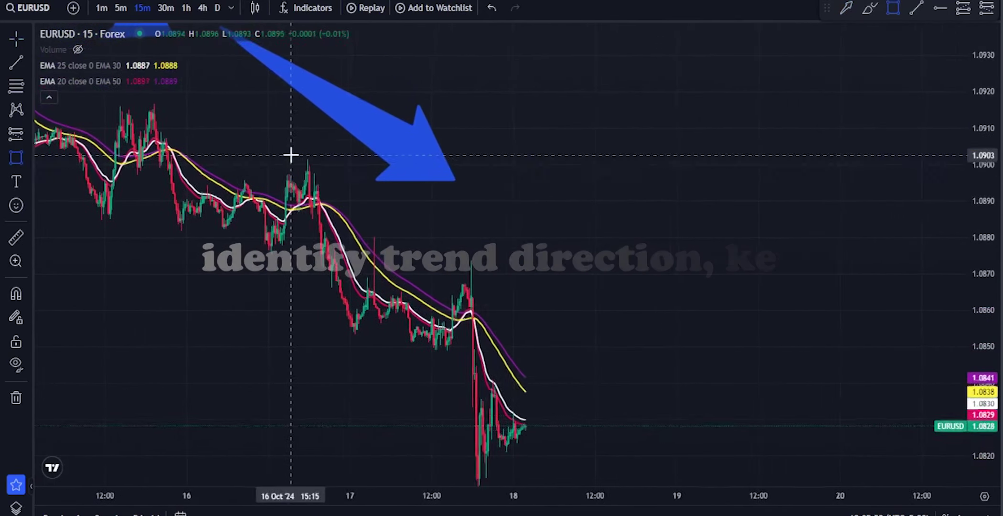
pyautogui.click(275, 155)
pyautogui.moveTo(290, 205)
pyautogui.mouseDown()
pyautogui.moveTo(271, 201)
pyautogui.moveTo(508, 204)
pyautogui.moveTo(287, 203)
pyautogui.mouseUp()
pyautogui.click(678, 303)
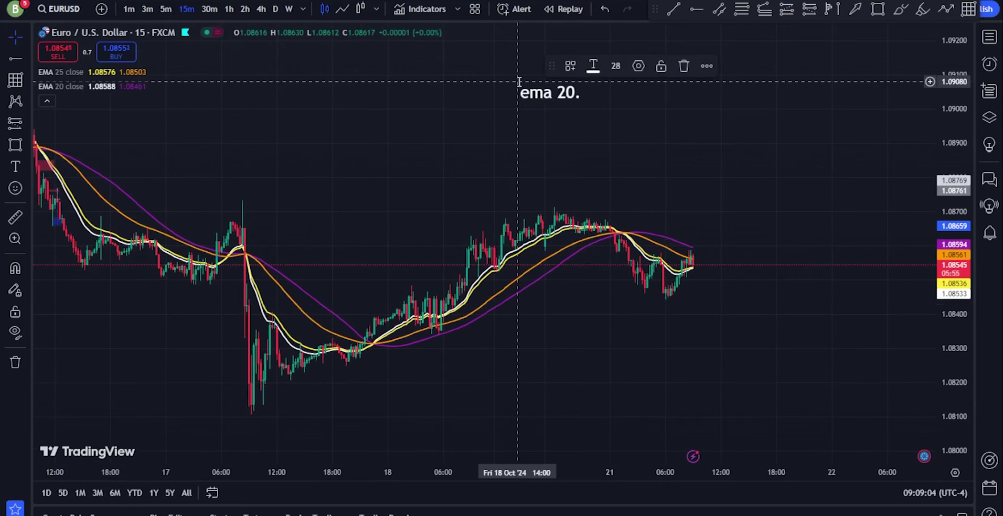
# Finish the chart note so it reads "ema 20.25.30.50 all trade the position" and place it above the latest candles.
pyautogui.write('.30.50 al')
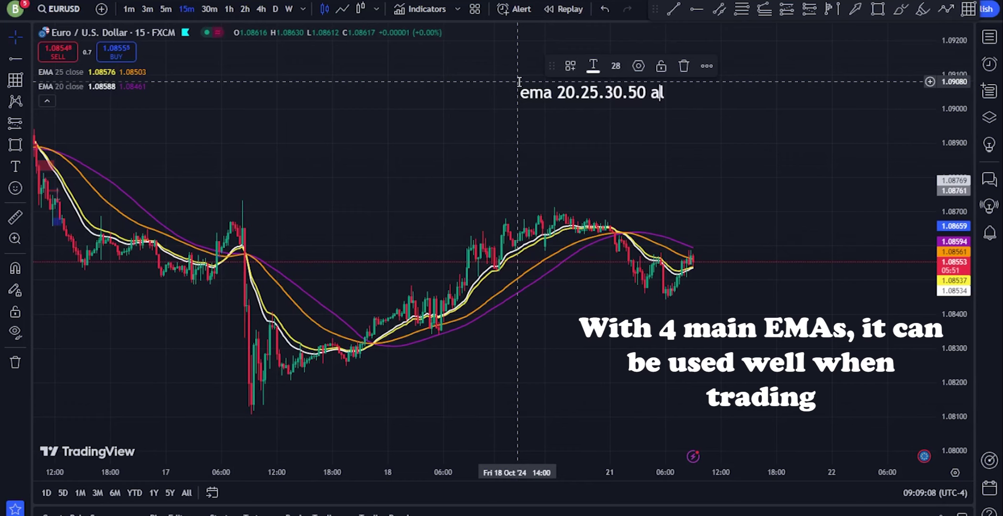
pyautogui.write('l trade the position')
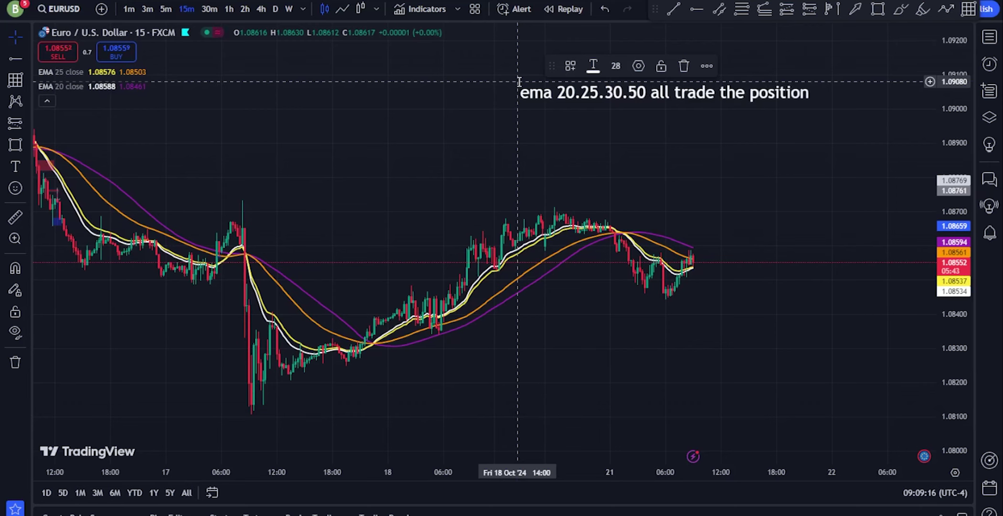
pyautogui.moveTo(760, 180); pyautogui.dragTo(722, 175)
pyautogui.moveTo(703, 90); pyautogui.dragTo(836, 57)
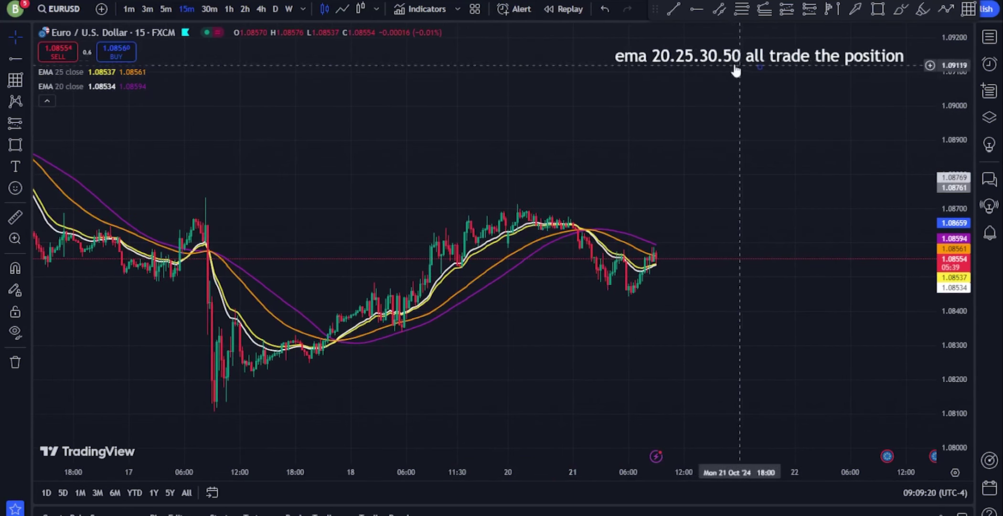
# Draw a thick green rising zigzag wave in empty space above the candles to illustrate an uptrend.
pyautogui.hscroll(-12, 665, 229)
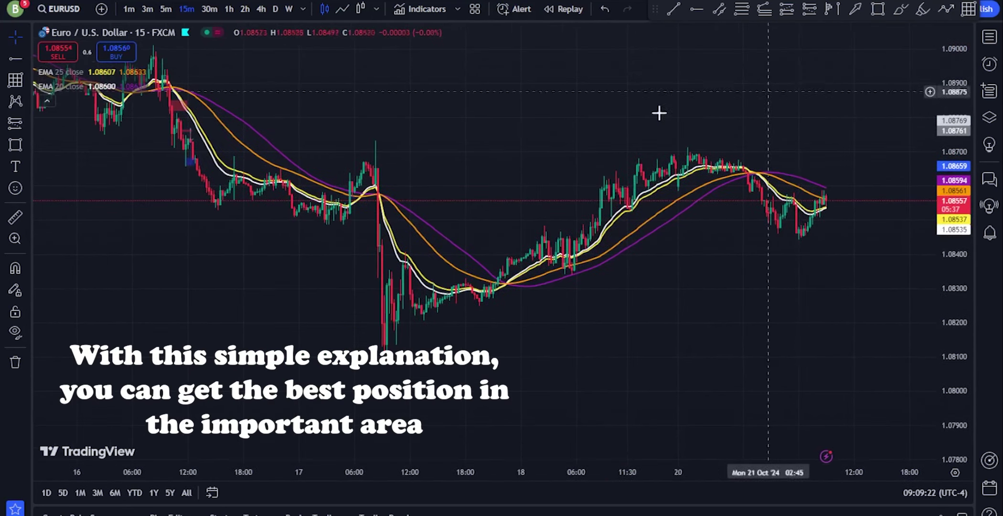
pyautogui.scroll(2, 660, 112)
pyautogui.moveTo(797, 178); pyautogui.dragTo(899, 179)
pyautogui.moveTo(768, 167); pyautogui.dragTo(748, 163)
pyautogui.scroll(-1, 748, 163)
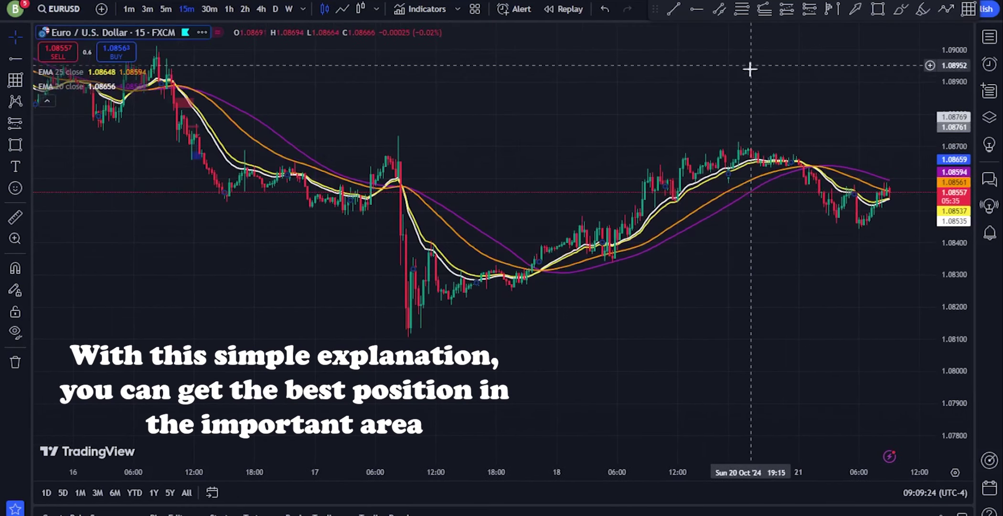
pyautogui.moveTo(750, 68); pyautogui.dragTo(727, 125)
pyautogui.moveTo(786, 87); pyautogui.dragTo(829, 258)
pyautogui.moveTo(688, 99); pyautogui.dragTo(741, 136)
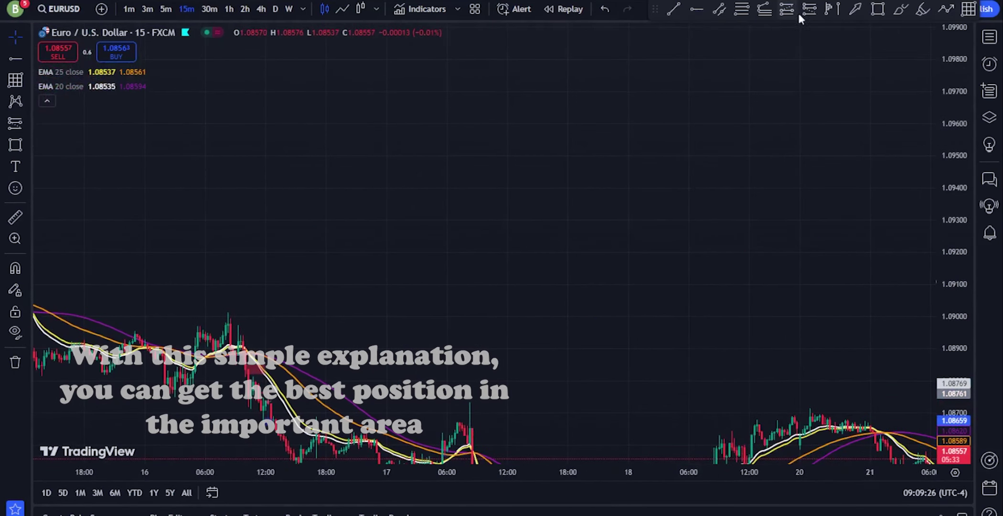
pyautogui.moveTo(329, 218)
pyautogui.mouseDown()
pyautogui.moveTo(363, 159)
pyautogui.moveTo(433, 141)
pyautogui.moveTo(526, 137)
pyautogui.moveTo(559, 81)
pyautogui.mouseUp()
pyautogui.press('Escape')
pyautogui.moveTo(511, 187); pyautogui.dragTo(524, 244)
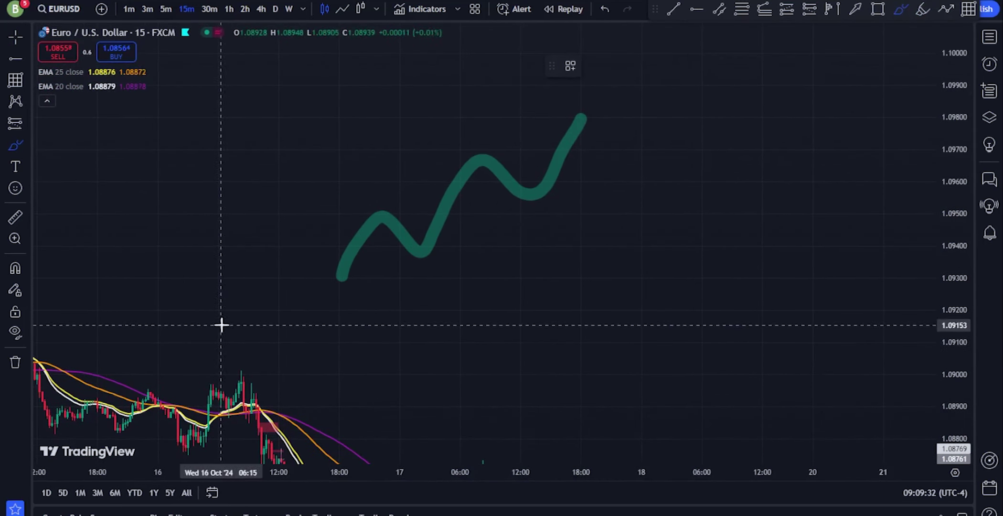
# Brush a rising curve beneath the green wave and label it with an arrow and a handwritten 25.
pyautogui.moveTo(256, 282)
pyautogui.mouseDown()
pyautogui.moveTo(325, 308)
pyautogui.moveTo(642, 221)
pyautogui.moveTo(674, 152)
pyautogui.mouseUp()
pyautogui.moveTo(775, 182); pyautogui.dragTo(710, 179)
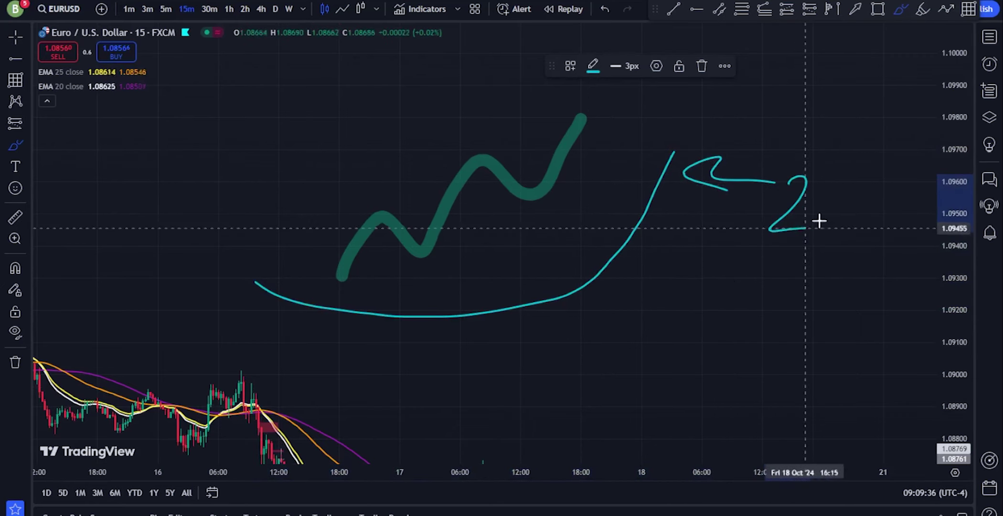
pyautogui.moveTo(830, 222); pyautogui.dragTo(849, 234)
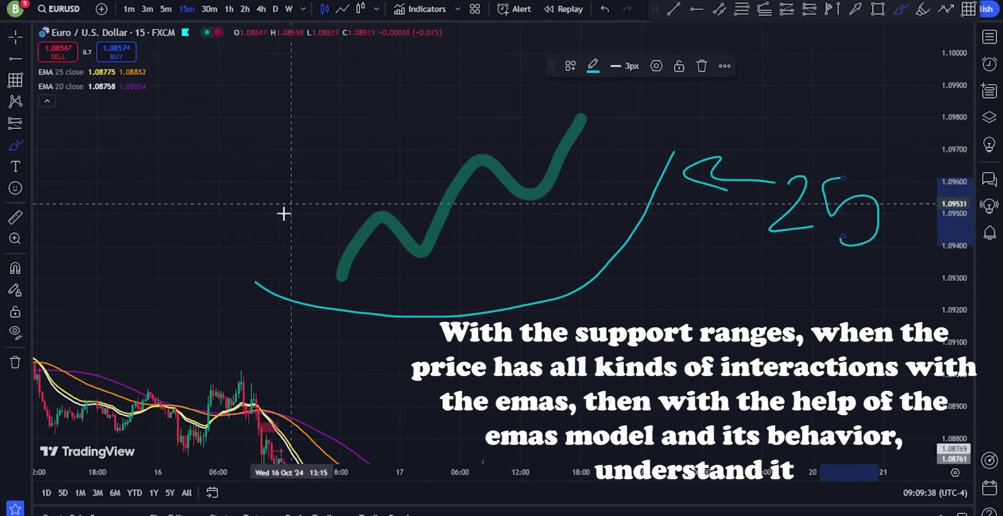
# Brush a second, tighter curve along the wave's lows and label it with an arrow and a handwritten 20.
pyautogui.moveTo(271, 241)
pyautogui.mouseDown()
pyautogui.moveTo(352, 264)
pyautogui.moveTo(576, 172)
pyautogui.moveTo(547, 224)
pyautogui.moveTo(587, 275)
pyautogui.mouseUp()
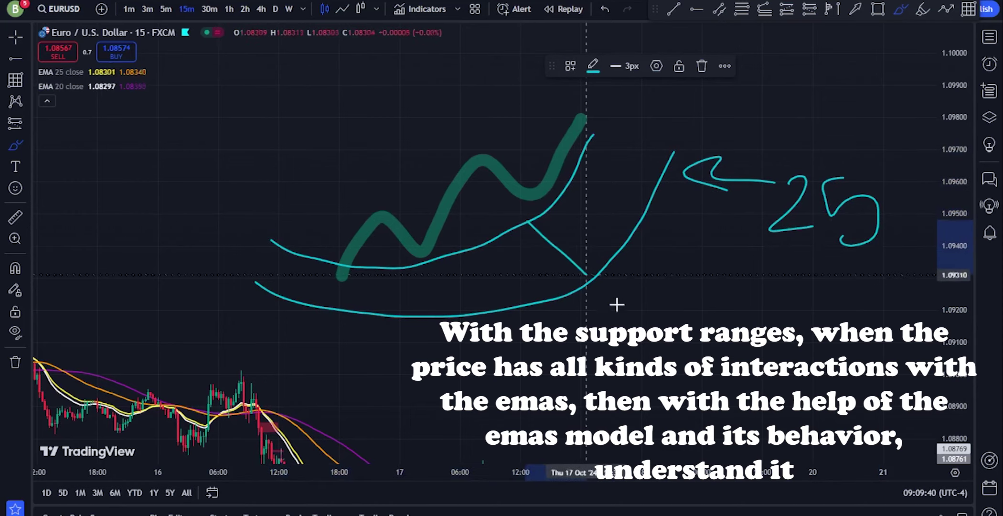
pyautogui.moveTo(617, 304)
pyautogui.mouseDown()
pyautogui.moveTo(654, 335)
pyautogui.moveTo(649, 348)
pyautogui.mouseUp()
pyautogui.moveTo(701, 319)
pyautogui.mouseDown()
pyautogui.moveTo(688, 360)
pyautogui.moveTo(735, 366)
pyautogui.mouseUp()
pyautogui.moveTo(758, 361); pyautogui.dragTo(770, 317)
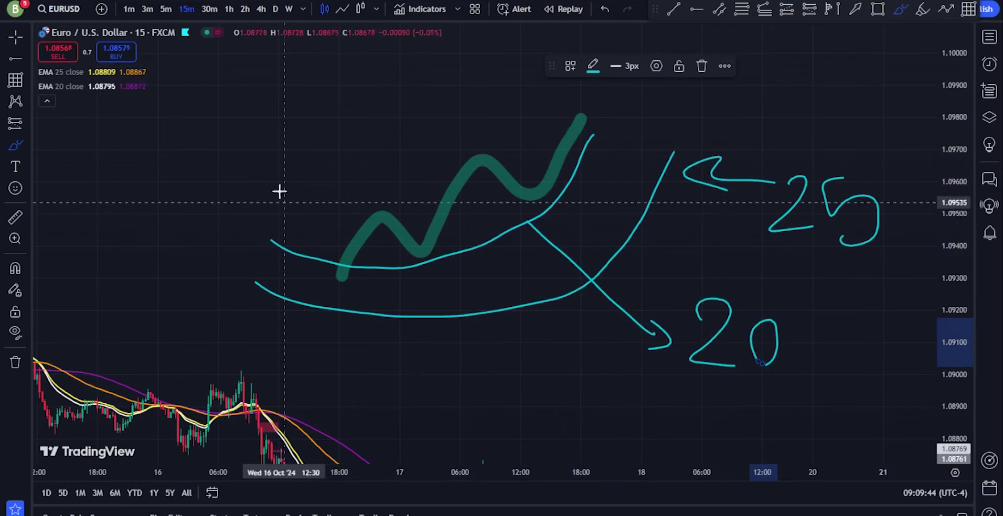
# Brush a third curve crossing the first two and label it with an arrow and a handwritten 30.
pyautogui.moveTo(280, 192)
pyautogui.mouseDown()
pyautogui.moveTo(359, 271)
pyautogui.moveTo(622, 191)
pyautogui.moveTo(667, 78)
pyautogui.mouseUp()
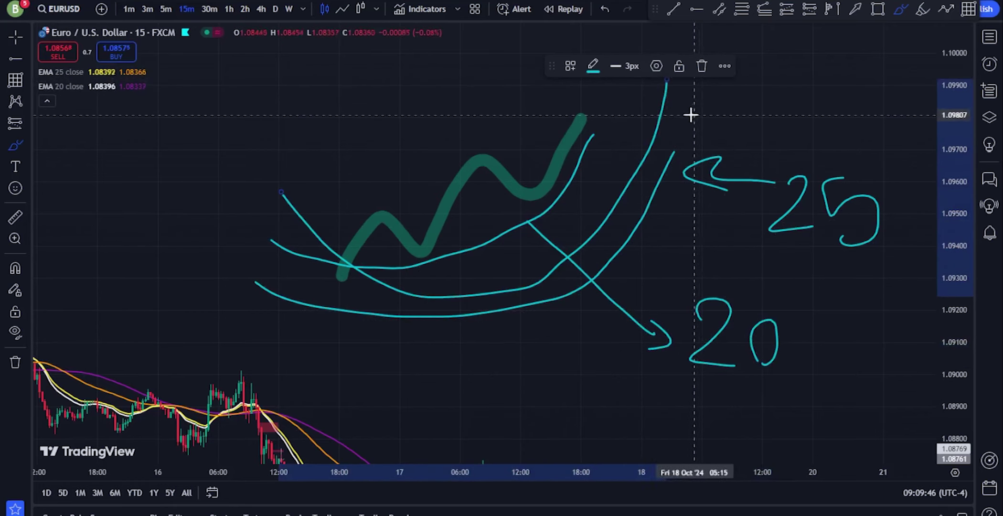
pyautogui.moveTo(664, 111)
pyautogui.mouseDown()
pyautogui.moveTo(752, 107)
pyautogui.moveTo(694, 131)
pyautogui.mouseUp()
pyautogui.moveTo(749, 87); pyautogui.dragTo(755, 94)
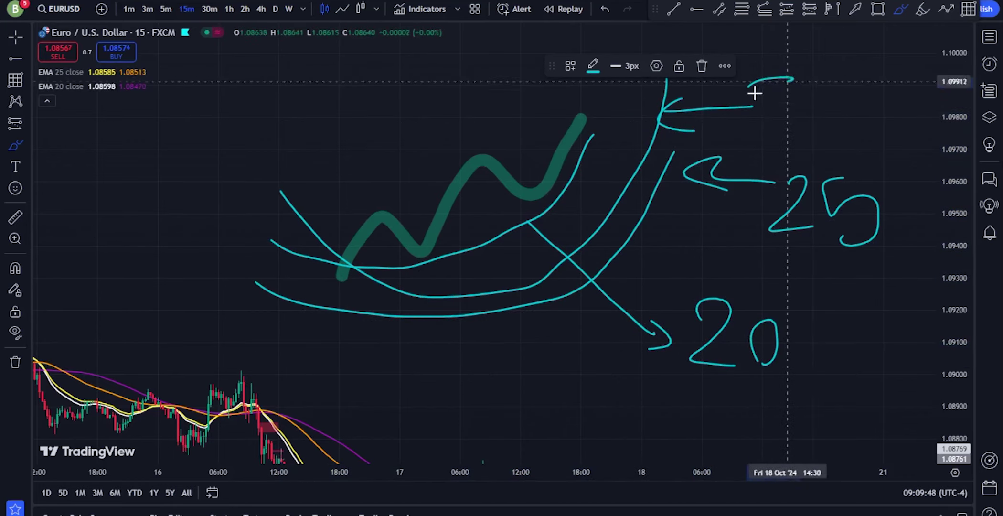
pyautogui.moveTo(846, 114); pyautogui.dragTo(879, 113)
# Brush a fourth, lowest rising curve under the others and add an arrow with a handwritten label.
pyautogui.moveTo(299, 371)
pyautogui.mouseDown()
pyautogui.moveTo(606, 324)
pyautogui.moveTo(779, 118)
pyautogui.mouseUp()
pyautogui.moveTo(530, 395)
pyautogui.mouseDown()
pyautogui.moveTo(532, 364)
pyautogui.moveTo(577, 419)
pyautogui.mouseUp()
pyautogui.moveTo(660, 377)
pyautogui.mouseDown()
pyautogui.moveTo(672, 402)
pyautogui.moveTo(637, 414)
pyautogui.mouseUp()
pyautogui.moveTo(706, 411); pyautogui.dragTo(715, 421)
# Undo all the brushed EMA curves, arrows and number labels, leaving only the green wave.
pyautogui.doubleClick(601, 12)
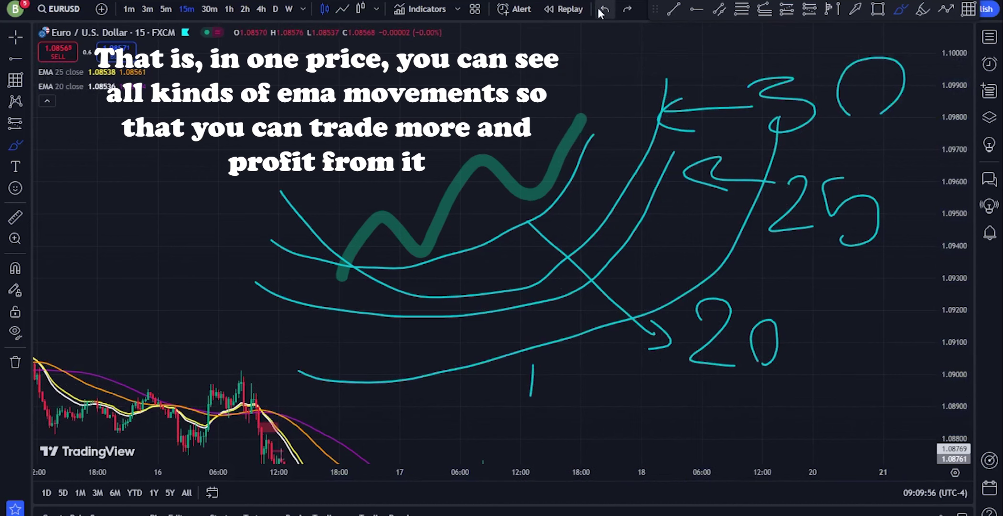
pyautogui.tripleClick(601, 13)
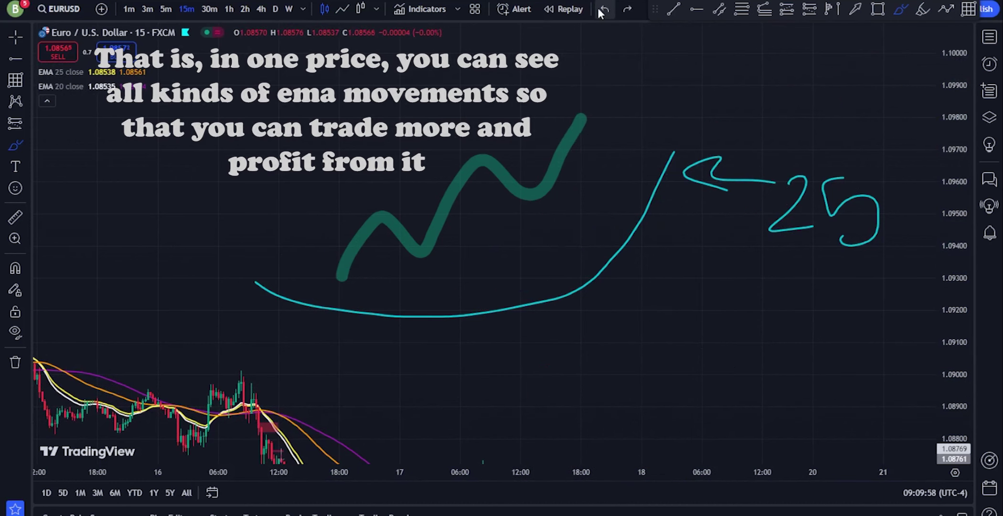
pyautogui.doubleClick(601, 13)
pyautogui.click(601, 12)
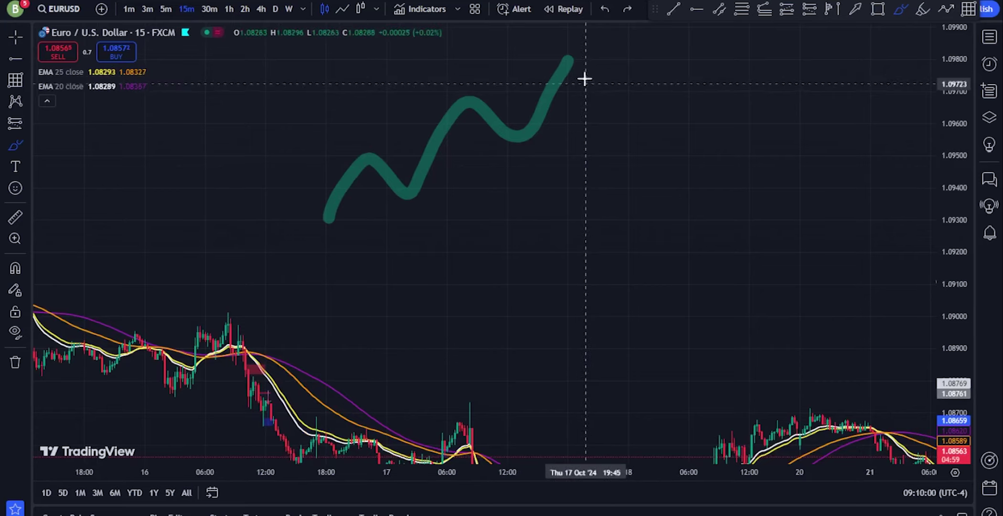
# Extend the green wave upward with a brushed zigzag and trace a stepped rising EMA line beneath it.
pyautogui.moveTo(317, 100); pyautogui.dragTo(292, 187)
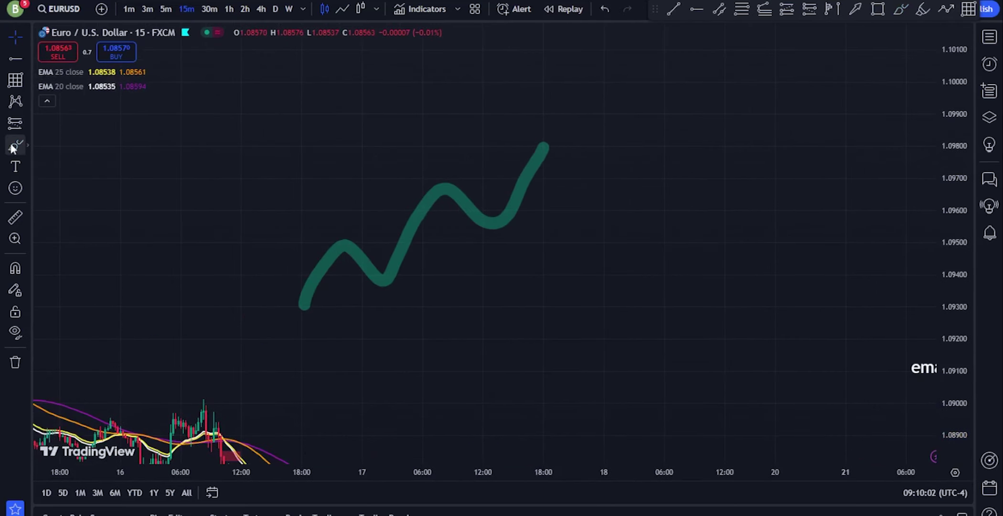
pyautogui.moveTo(544, 135)
pyautogui.mouseDown()
pyautogui.moveTo(622, 116)
pyautogui.moveTo(702, 77)
pyautogui.mouseUp()
pyautogui.moveTo(254, 320)
pyautogui.mouseDown()
pyautogui.moveTo(572, 217)
pyautogui.moveTo(755, 107)
pyautogui.mouseUp()
# Handwrite "suport" below the brushed EMA line.
pyautogui.moveTo(518, 275); pyautogui.dragTo(532, 285)
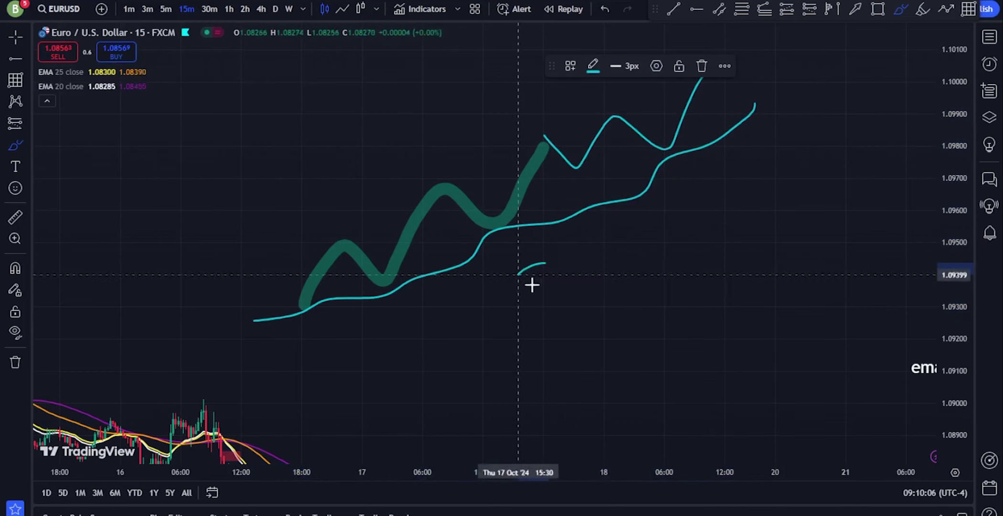
pyautogui.moveTo(693, 295)
pyautogui.mouseDown()
pyautogui.moveTo(706, 299)
pyautogui.moveTo(782, 236)
pyautogui.moveTo(813, 227)
pyautogui.mouseUp()
pyautogui.moveTo(796, 241); pyautogui.dragTo(808, 282)
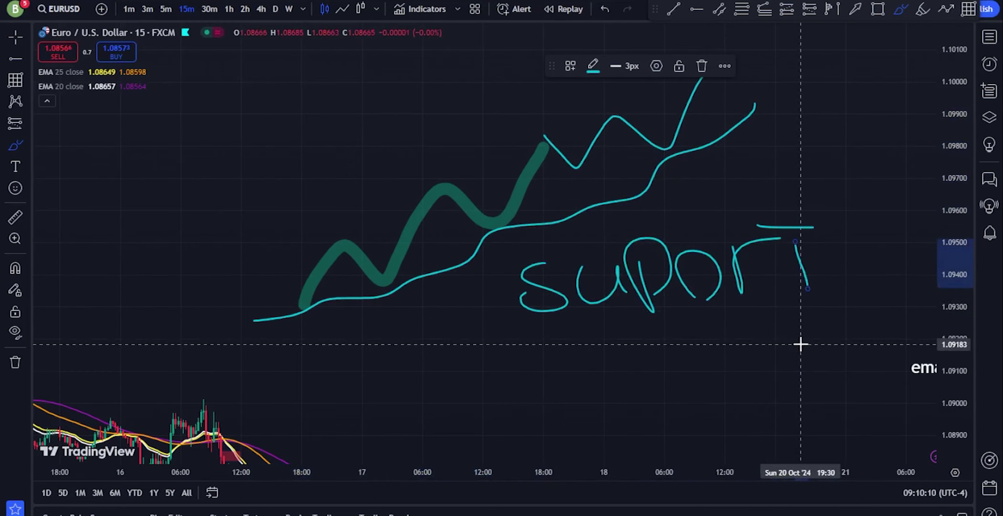
# Undo the handwritten word, the EMA line and the brushed wave extension.
pyautogui.click(609, 12)
pyautogui.click(609, 13)
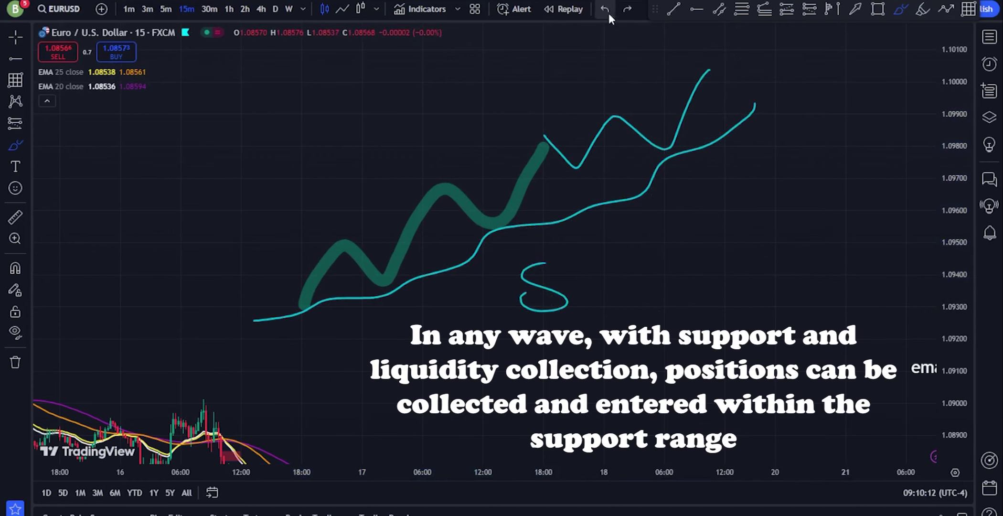
pyautogui.click(609, 12)
# Brush the wave's continuation into a peak and steep drop, with a base line, rising line and two dollar signs below.
pyautogui.moveTo(552, 154)
pyautogui.mouseDown()
pyautogui.moveTo(616, 117)
pyautogui.moveTo(674, 142)
pyautogui.moveTo(720, 299)
pyautogui.mouseUp()
pyautogui.moveTo(290, 305); pyautogui.dragTo(753, 298)
pyautogui.moveTo(353, 299); pyautogui.dragTo(638, 139)
pyautogui.moveTo(511, 234)
pyautogui.mouseDown()
pyautogui.moveTo(497, 268)
pyautogui.moveTo(514, 308)
pyautogui.mouseUp()
pyautogui.moveTo(588, 212)
pyautogui.mouseDown()
pyautogui.moveTo(531, 226)
pyautogui.moveTo(571, 330)
pyautogui.mouseUp()
# Brush an EMA curve that turns down after the peak, circle where price breaks it and add a downward arrow.
pyautogui.moveTo(301, 278)
pyautogui.mouseDown()
pyautogui.moveTo(392, 278)
pyautogui.moveTo(719, 139)
pyautogui.moveTo(829, 269)
pyautogui.mouseUp()
pyautogui.moveTo(689, 120); pyautogui.dragTo(650, 169)
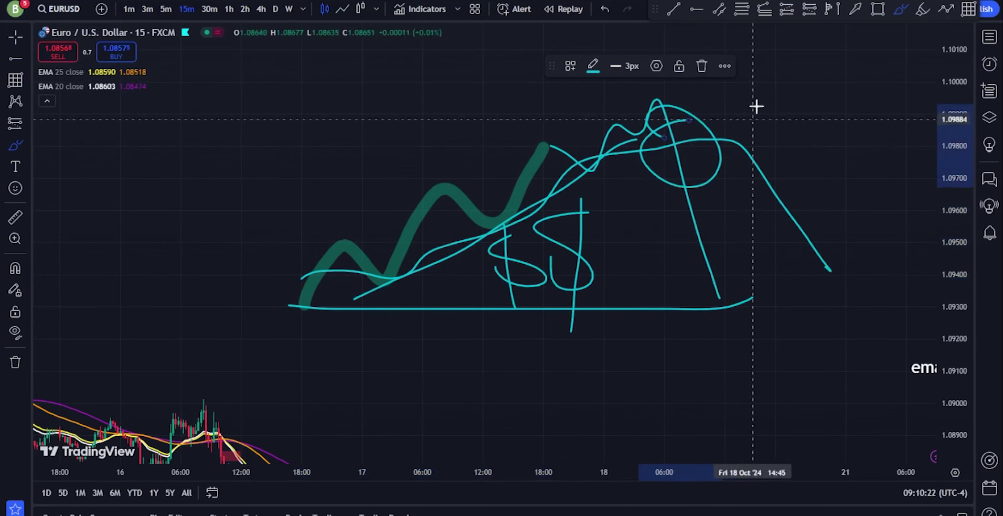
pyautogui.moveTo(762, 90); pyautogui.dragTo(804, 155)
pyautogui.moveTo(792, 103); pyautogui.dragTo(792, 190)
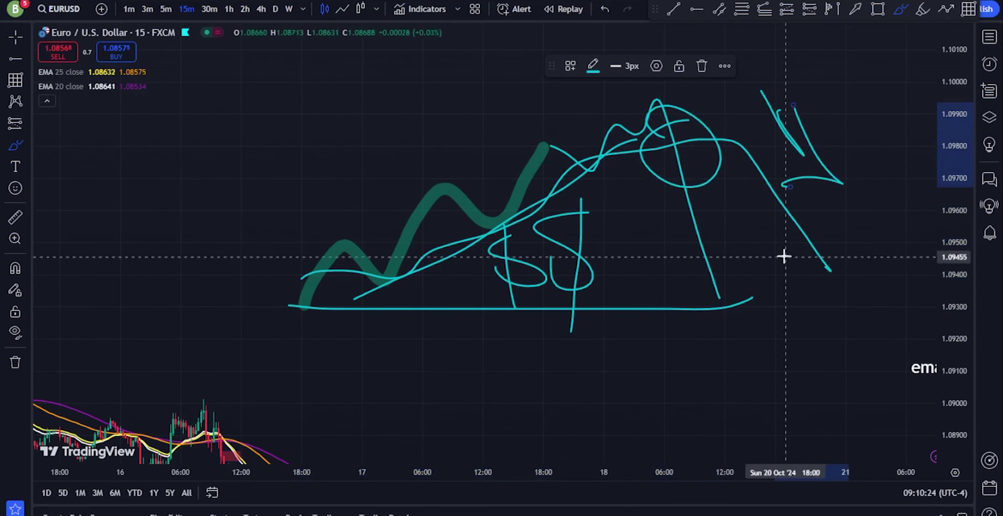
# Undo every brush stroke of the EMA break sketch beside the green wave.
pyautogui.click(611, 15)
pyautogui.click(611, 15)
pyautogui.click(612, 15)
pyautogui.click(612, 15)
pyautogui.click(611, 15)
pyautogui.click(612, 15)
pyautogui.click(612, 15)
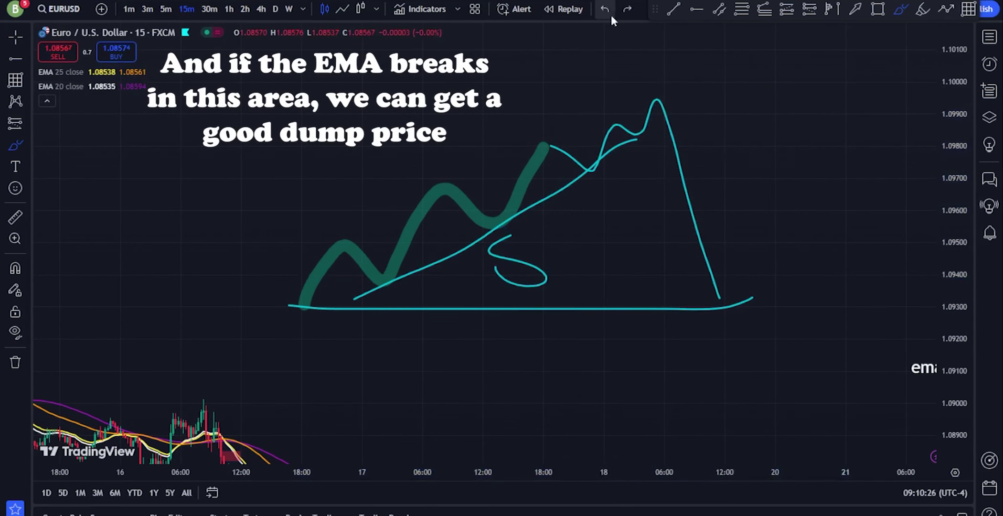
pyautogui.click(612, 14)
pyautogui.click(611, 14)
pyautogui.click(612, 15)
pyautogui.click(612, 14)
pyautogui.click(612, 15)
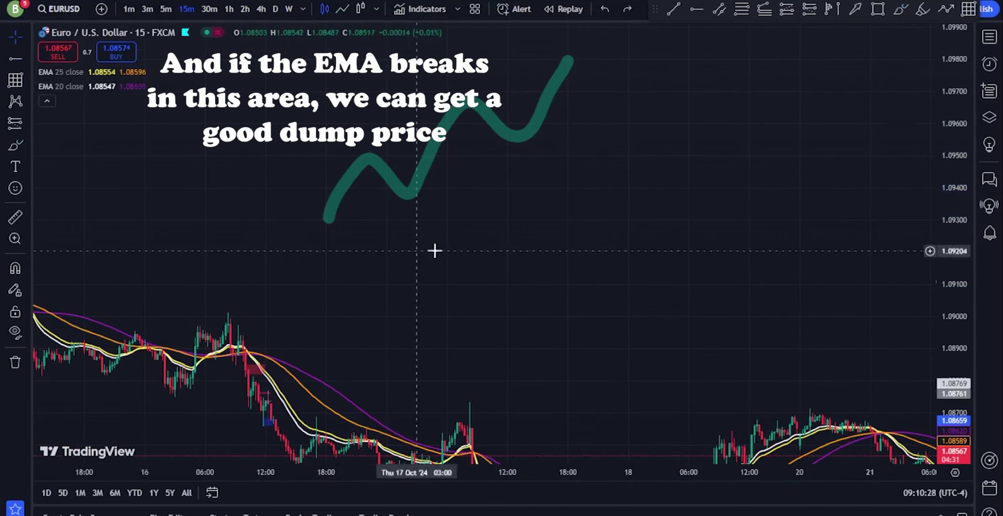
# Delete the green zigzag wave from the chart.
pyautogui.moveTo(435, 251); pyautogui.dragTo(456, 219)
pyautogui.click(434, 165)
pyautogui.press('Delete')
# Draw a red resistance rectangle at about 1.0865 to 1.0870, from 16 October to the 17 October peak.
pyautogui.moveTo(589, 311); pyautogui.dragTo(716, 145)
pyautogui.scroll(2, 904, 260)
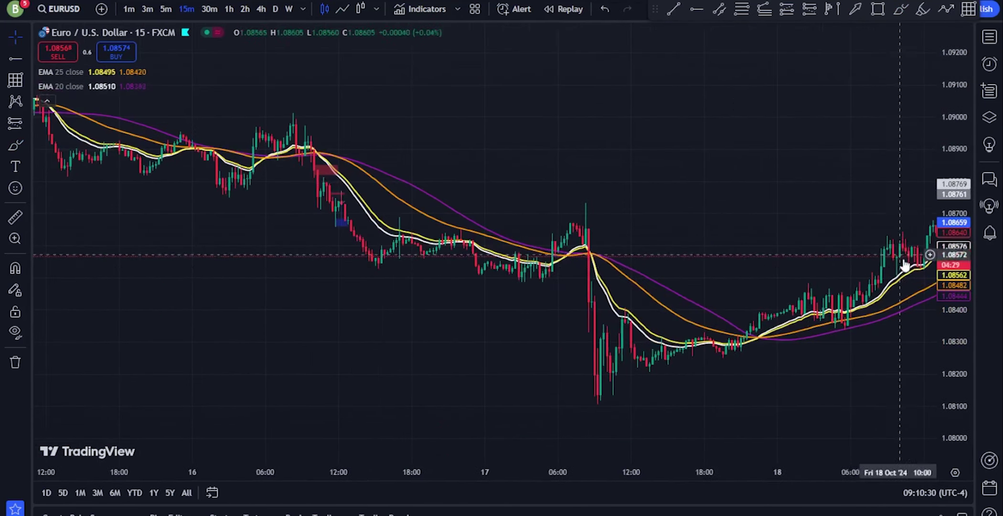
pyautogui.scroll(5, 906, 265)
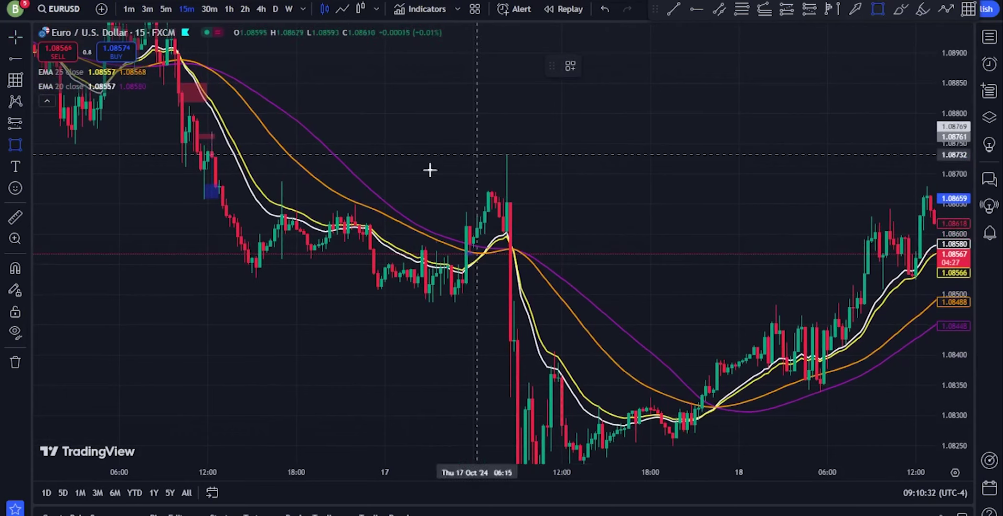
pyautogui.moveTo(217, 187); pyautogui.dragTo(613, 176)
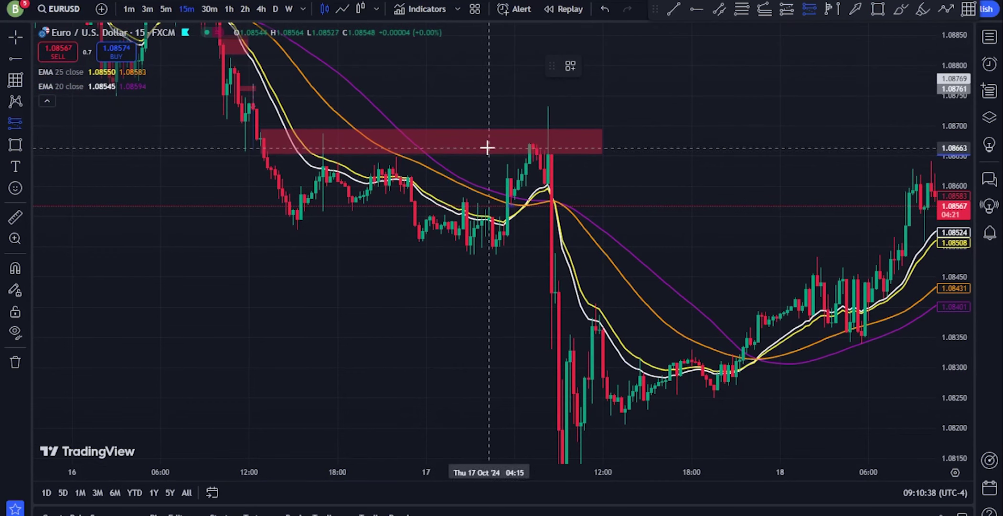
# Place a short position at the 17 October peak with entry at 1.08680 and stop at 1.08743.
pyautogui.click(546, 137)
pyautogui.moveTo(691, 176); pyautogui.dragTo(701, 197)
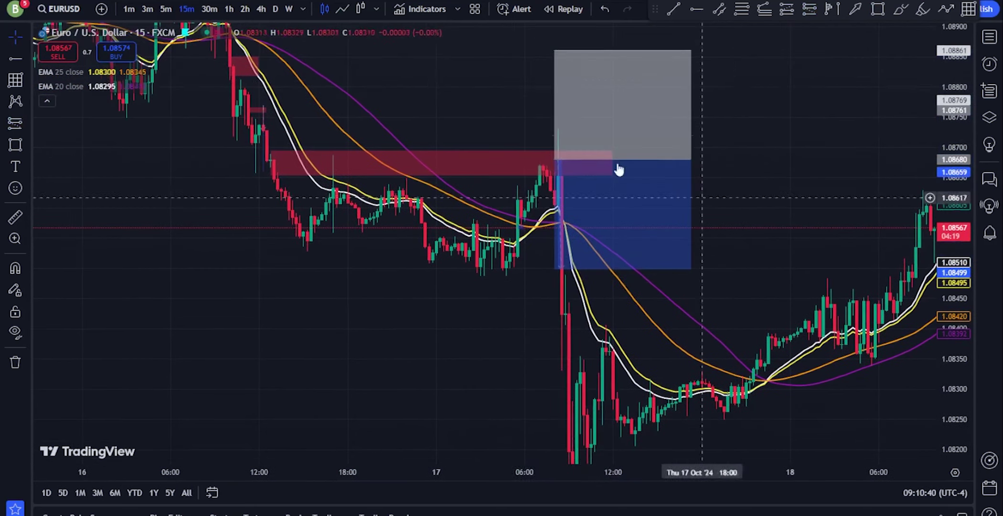
pyautogui.click(554, 52)
pyautogui.moveTo(554, 52); pyautogui.dragTo(555, 121)
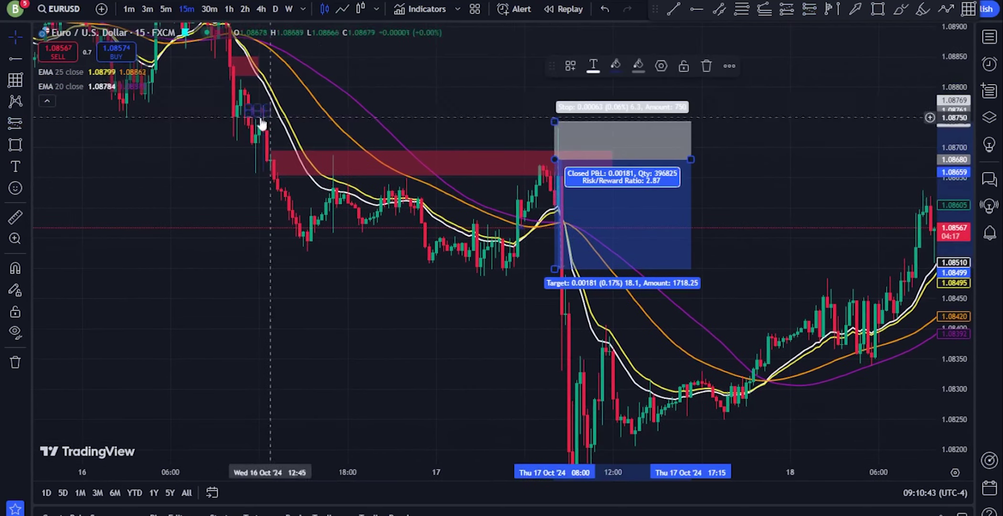
# Extend the short position's target down to 1.08109 and circle the EMA crossing below its entry with the brush.
pyautogui.moveTo(502, 194); pyautogui.dragTo(488, 134)
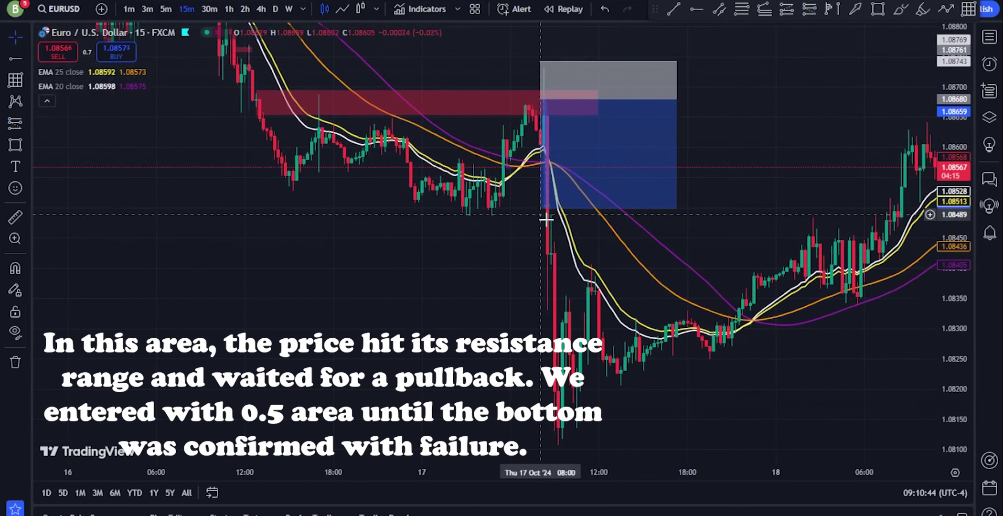
pyautogui.moveTo(547, 220); pyautogui.dragTo(546, 459)
pyautogui.click(751, 221)
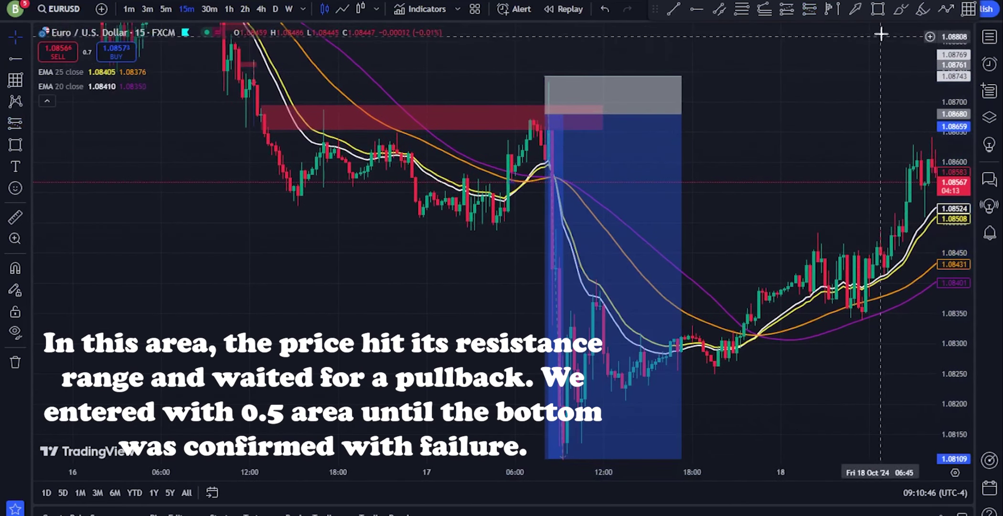
pyautogui.moveTo(571, 175); pyautogui.dragTo(572, 165)
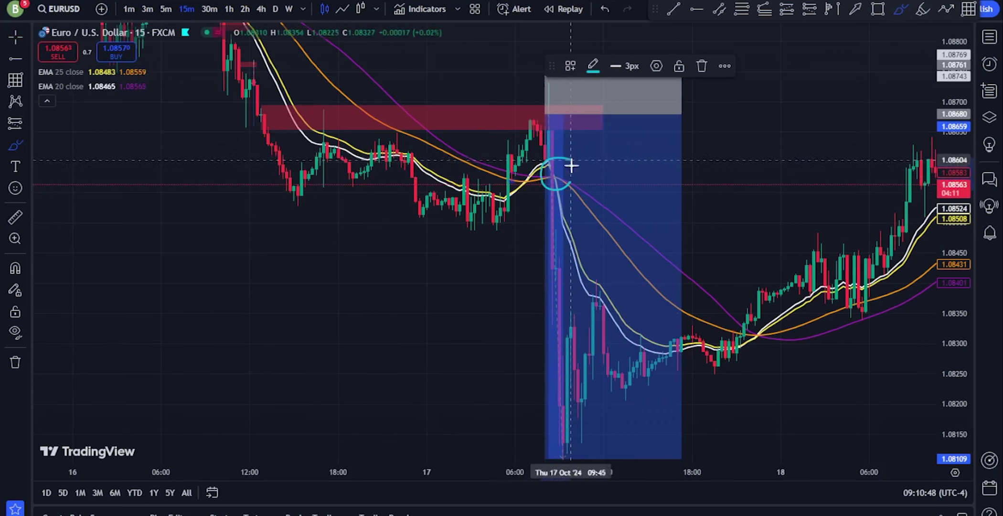
# Sketch several crossing curves with the brush in the empty area below the 16 October candles, and undo them.
pyautogui.moveTo(232, 296); pyautogui.dragTo(348, 297)
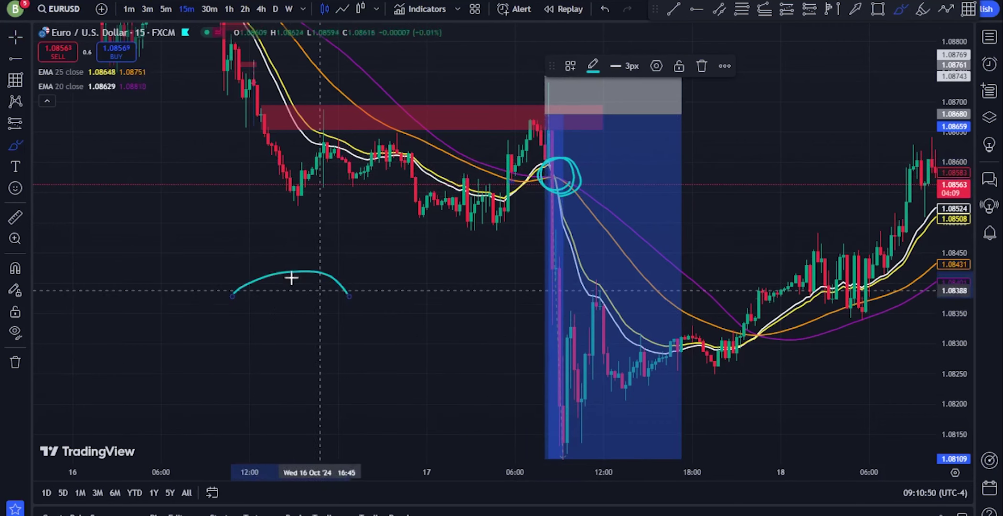
pyautogui.moveTo(266, 253)
pyautogui.mouseDown()
pyautogui.moveTo(315, 310)
pyautogui.moveTo(356, 242)
pyautogui.mouseUp()
pyautogui.moveTo(282, 225); pyautogui.dragTo(325, 325)
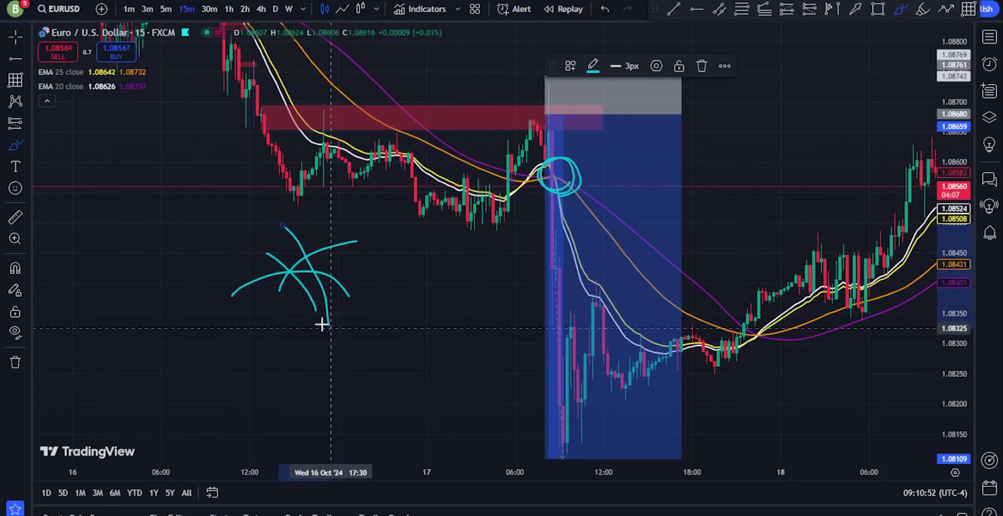
pyautogui.moveTo(393, 257)
pyautogui.mouseDown()
pyautogui.moveTo(348, 269)
pyautogui.moveTo(384, 313)
pyautogui.mouseUp()
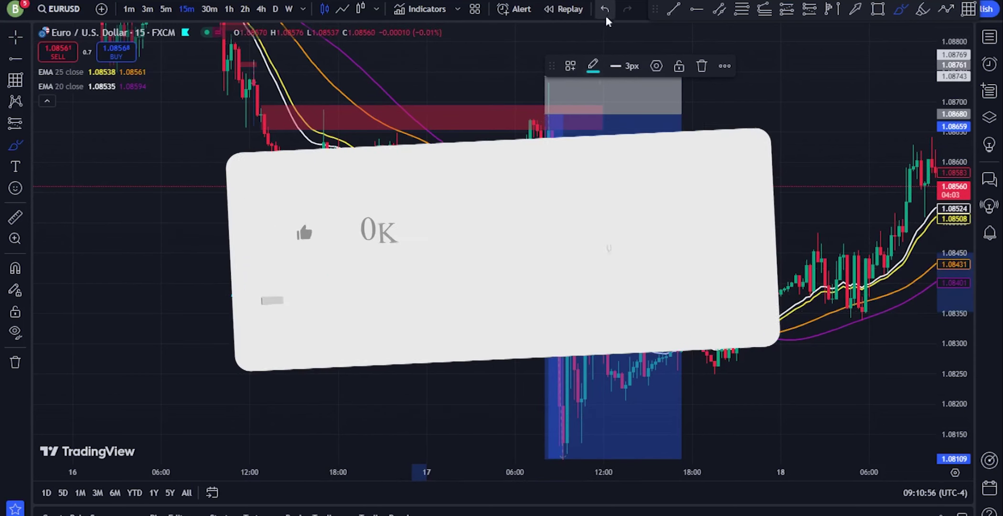
pyautogui.click(605, 10)
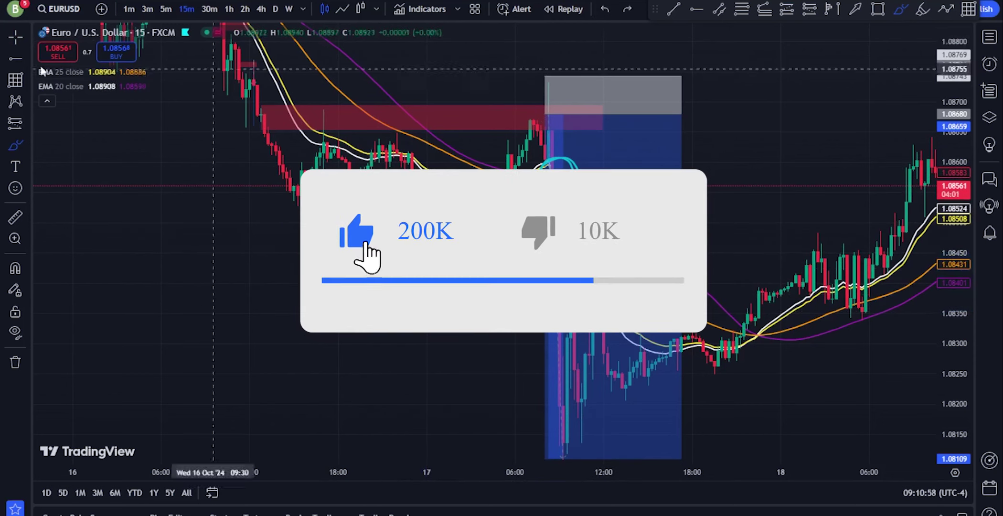
# Trace the pullback swings from about 1.0915 on 15 October to about 1.0869 on 16 October with a zigzag path, and remove it.
pyautogui.click(10, 39)
pyautogui.moveTo(573, 303); pyautogui.dragTo(484, 246)
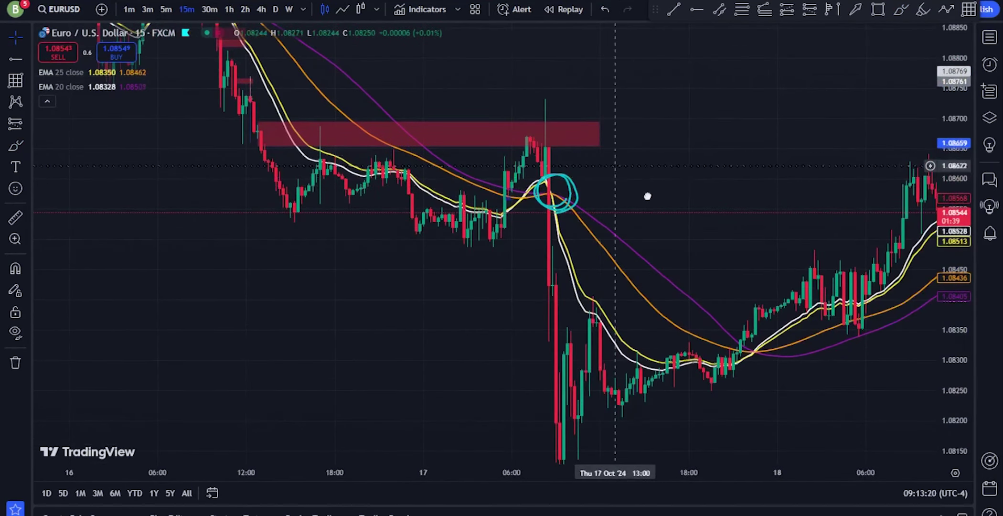
pyautogui.moveTo(647, 195); pyautogui.dragTo(764, 230)
pyautogui.scroll(-4, 647, 179)
pyautogui.scroll(2, 648, 179)
pyautogui.moveTo(589, 133); pyautogui.dragTo(631, 163)
pyautogui.scroll(2, 631, 163)
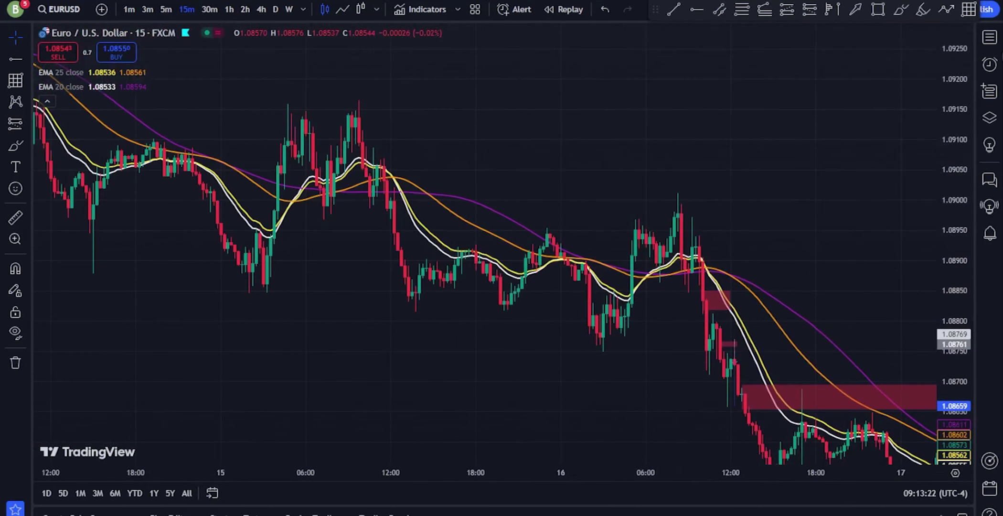
pyautogui.moveTo(951, 76); pyautogui.dragTo(841, 108)
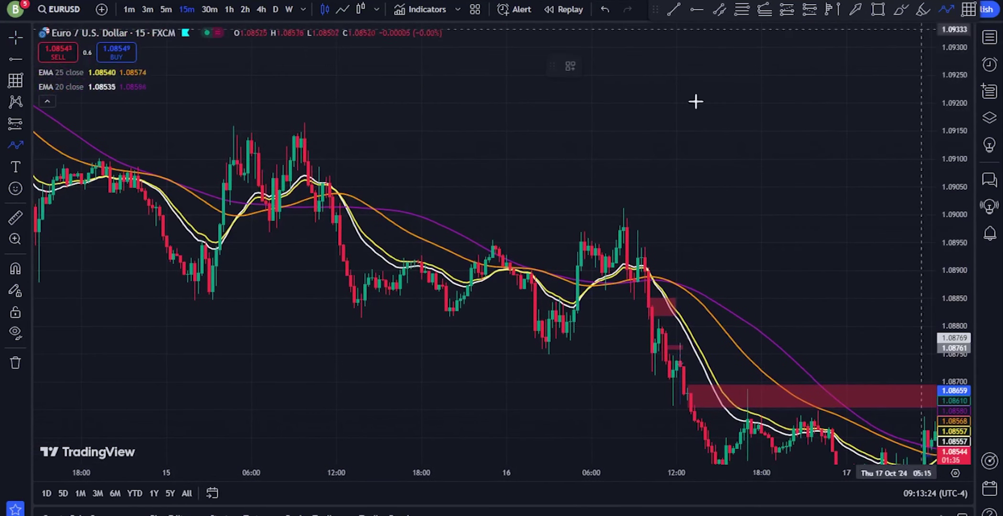
pyautogui.click(277, 130)
pyautogui.click(347, 334)
pyautogui.click(467, 247)
pyautogui.click(528, 359)
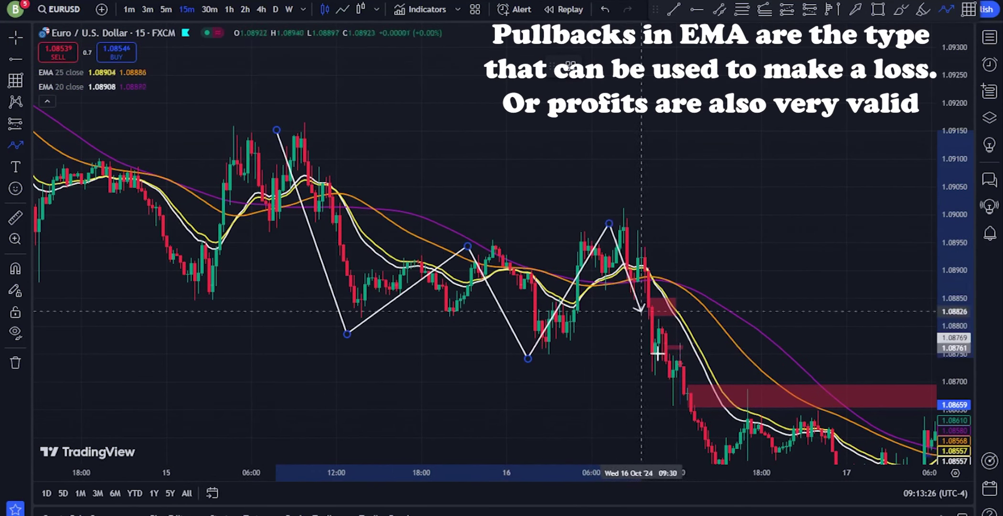
pyautogui.click(684, 389)
pyautogui.scroll(2, 702, 186)
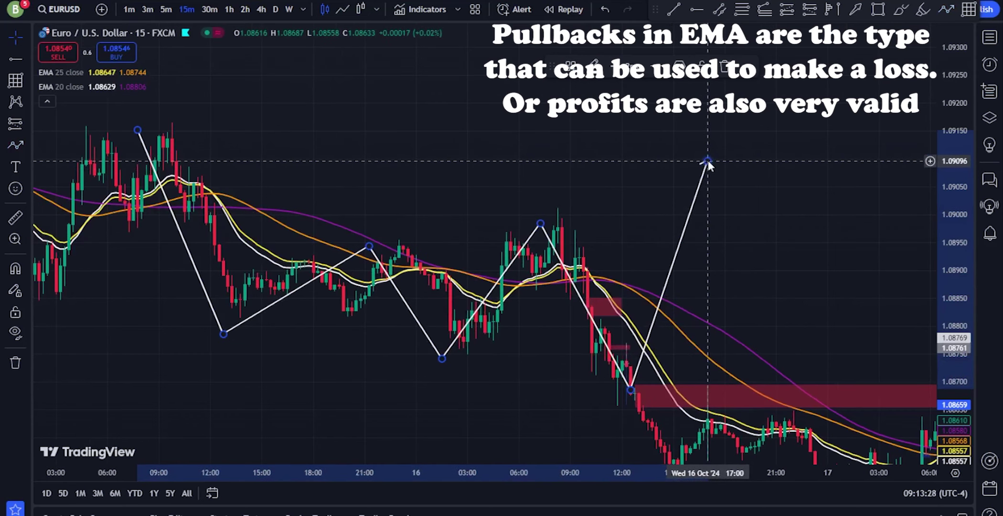
pyautogui.press('Escape')
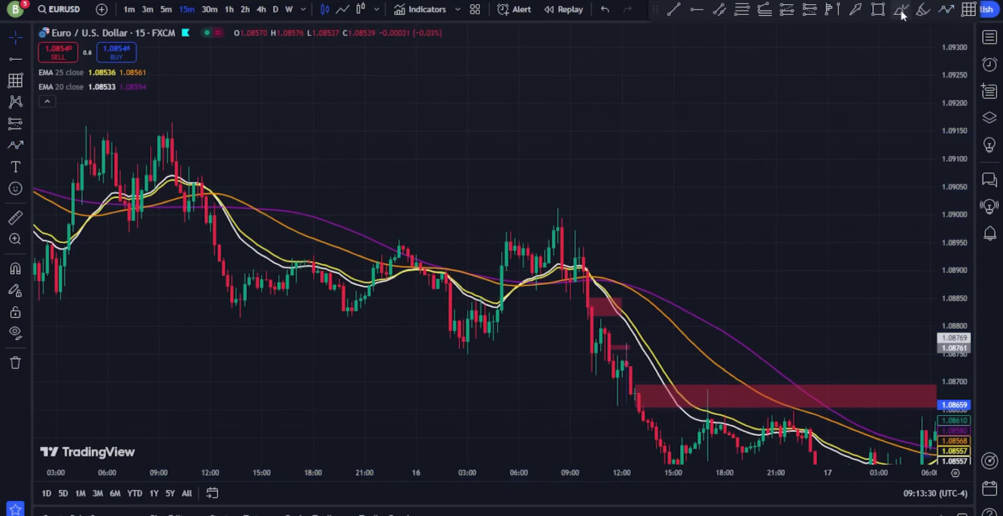
# Circle the 16 October EMA crossing with the green highlighter, sketch converging strokes above the price drop, and undo those strokes.
pyautogui.moveTo(613, 252); pyautogui.dragTo(541, 269)
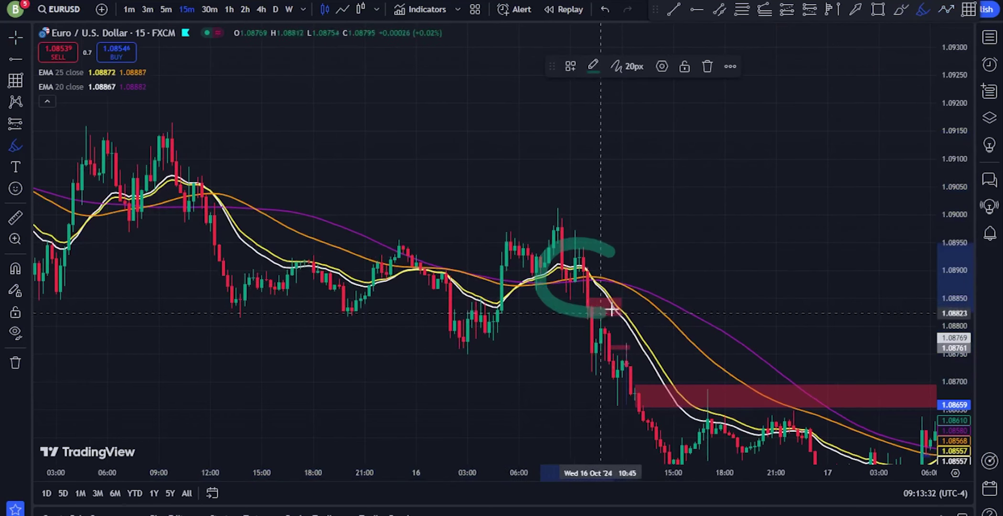
pyautogui.moveTo(622, 139); pyautogui.dragTo(690, 187)
pyautogui.moveTo(661, 121)
pyautogui.mouseDown()
pyautogui.moveTo(651, 189)
pyautogui.moveTo(695, 151)
pyautogui.moveTo(690, 246)
pyautogui.mouseUp()
pyautogui.moveTo(656, 152); pyautogui.dragTo(741, 225)
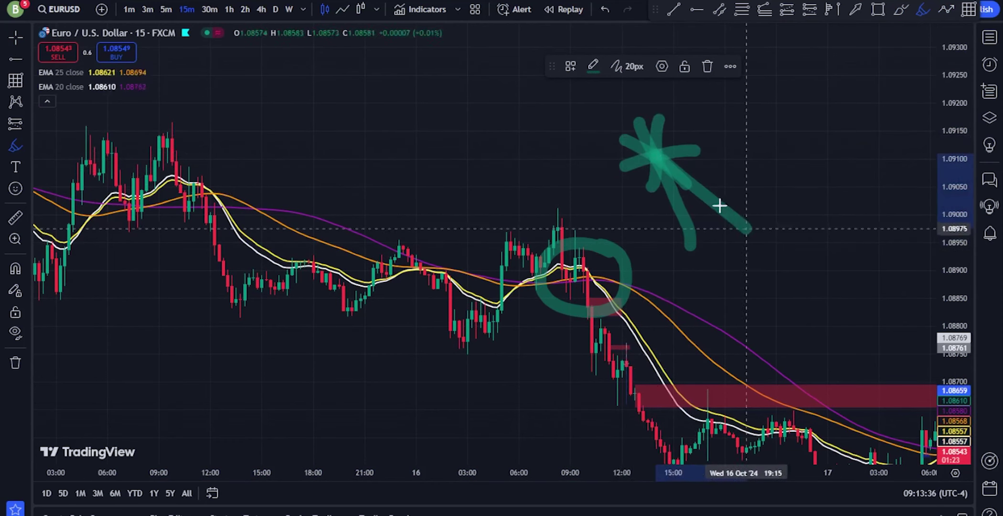
pyautogui.moveTo(627, 143); pyautogui.dragTo(703, 213)
pyautogui.moveTo(667, 140); pyautogui.dragTo(768, 255)
pyautogui.click(606, 10)
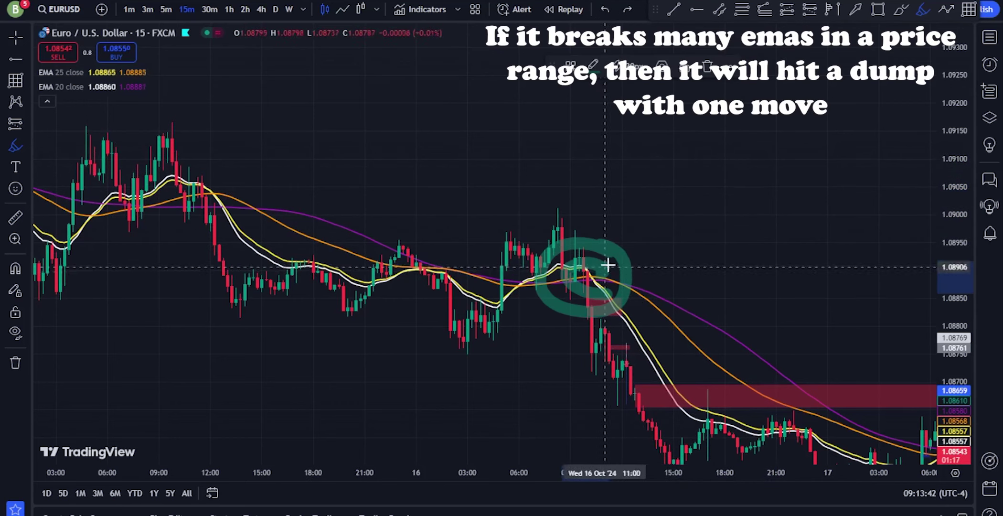
# Highlight the fall after the EMA crossing, and undo all highlighter marks and the restored zigzag path.
pyautogui.moveTo(605, 274); pyautogui.dragTo(760, 360)
pyautogui.moveTo(712, 306)
pyautogui.mouseDown()
pyautogui.moveTo(762, 361)
pyautogui.moveTo(760, 387)
pyautogui.mouseUp()
pyautogui.click(606, 9)
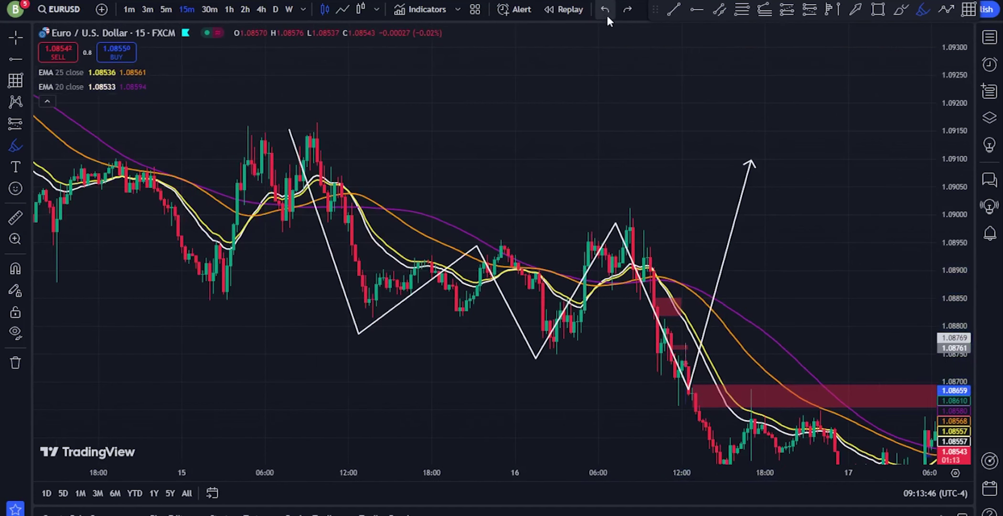
pyautogui.click(607, 14)
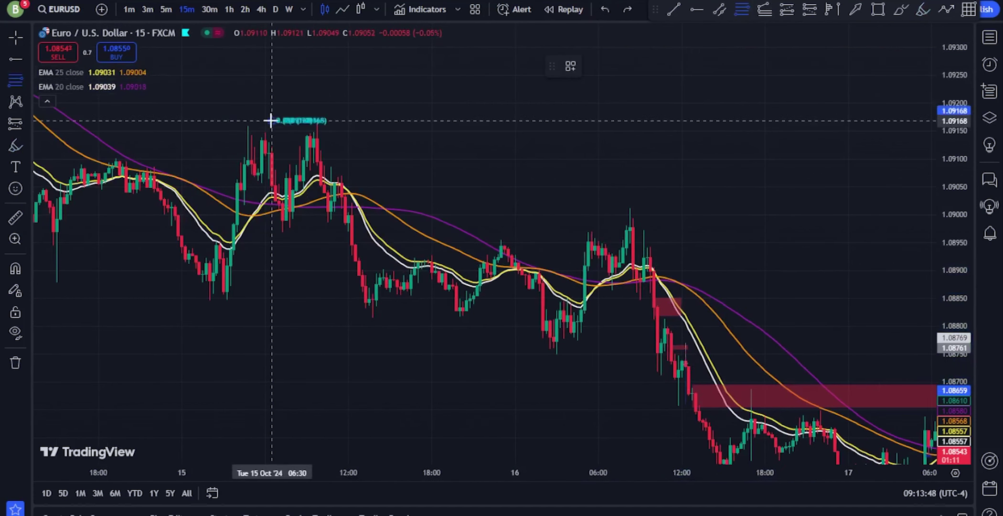
# Draw a Fib retracement from 1.09168 on 15 October 06:30 to 1.08751 on 17 October 01:30.
pyautogui.moveTo(270, 121)
pyautogui.mouseDown()
pyautogui.moveTo(867, 323)
pyautogui.moveTo(869, 352)
pyautogui.mouseUp()
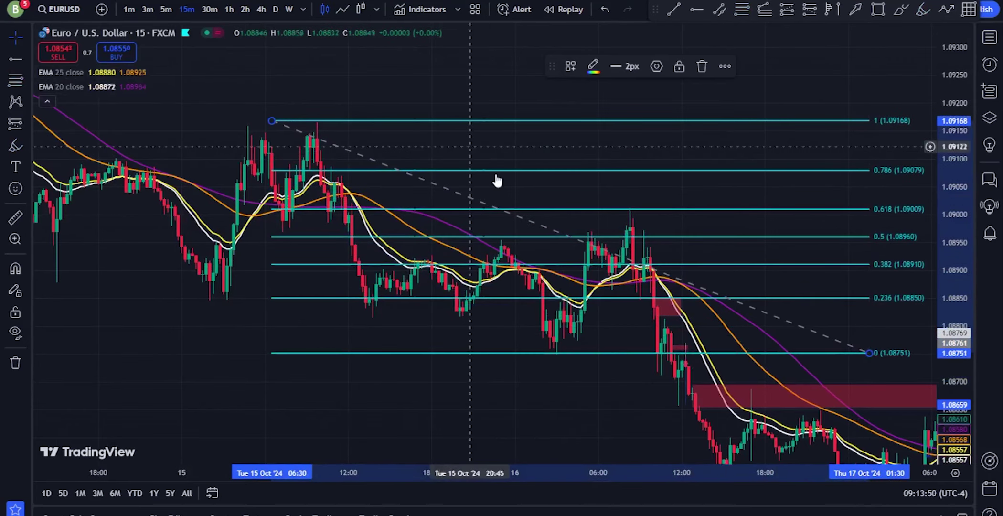
# Switch the chart to the 1-minute timeframe and show the 16 October decline.
pyautogui.click(130, 10)
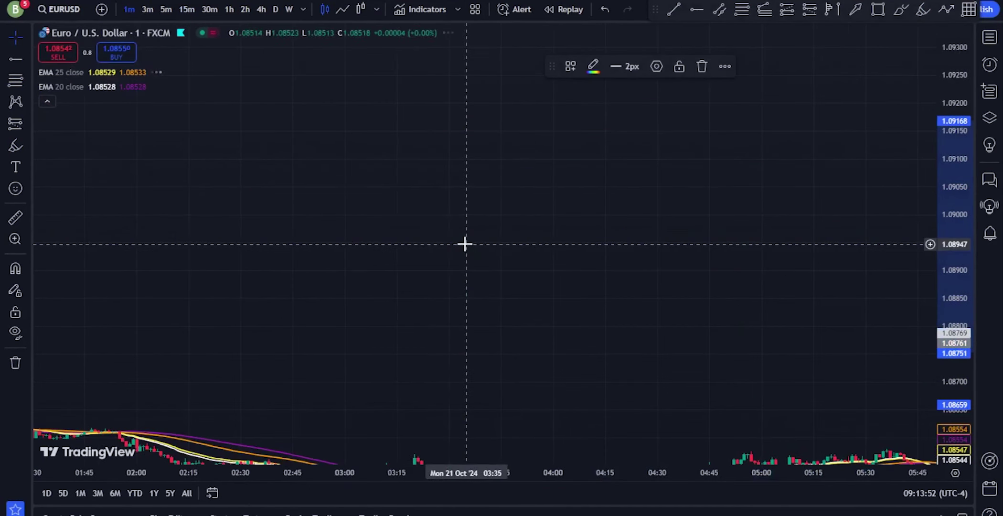
pyautogui.rightClick(424, 178)
pyautogui.click(439, 187)
pyautogui.scroll(-5, 437, 182)
pyautogui.moveTo(396, 202); pyautogui.dragTo(918, 310)
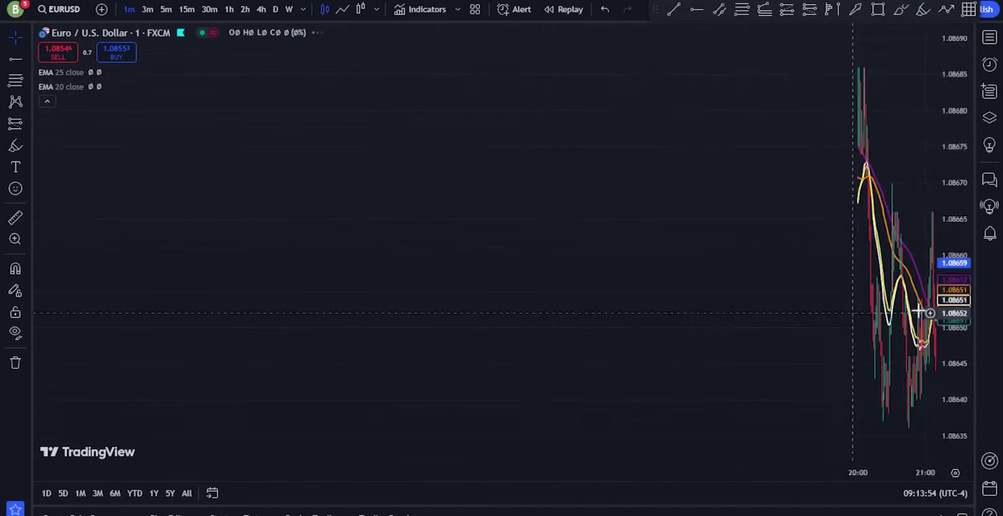
pyautogui.scroll(-3, 914, 264)
pyautogui.moveTo(944, 172); pyautogui.dragTo(944, 344)
pyautogui.moveTo(352, 306); pyautogui.dragTo(716, 307)
pyautogui.scroll(-7, 715, 306)
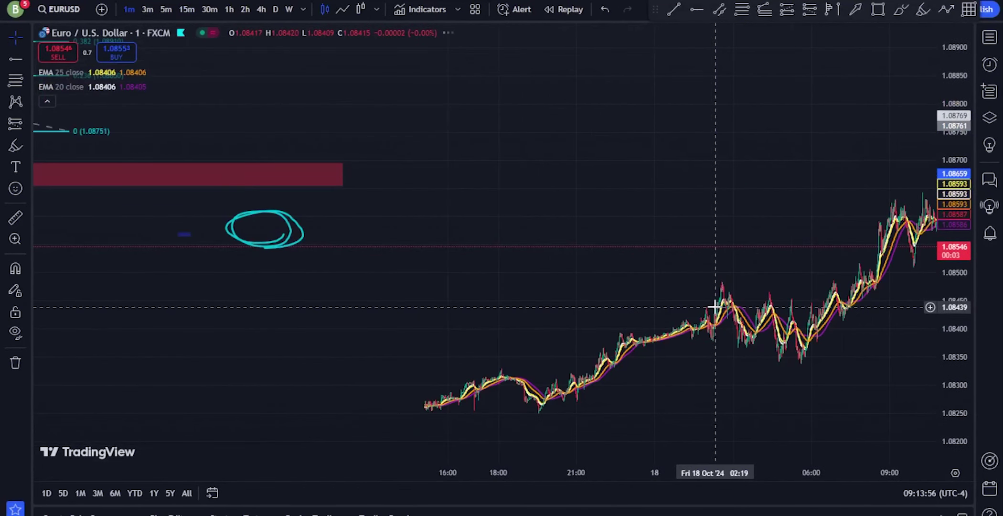
pyautogui.moveTo(279, 309); pyautogui.dragTo(652, 332)
pyautogui.scroll(4, 652, 332)
pyautogui.moveTo(363, 270); pyautogui.dragTo(755, 436)
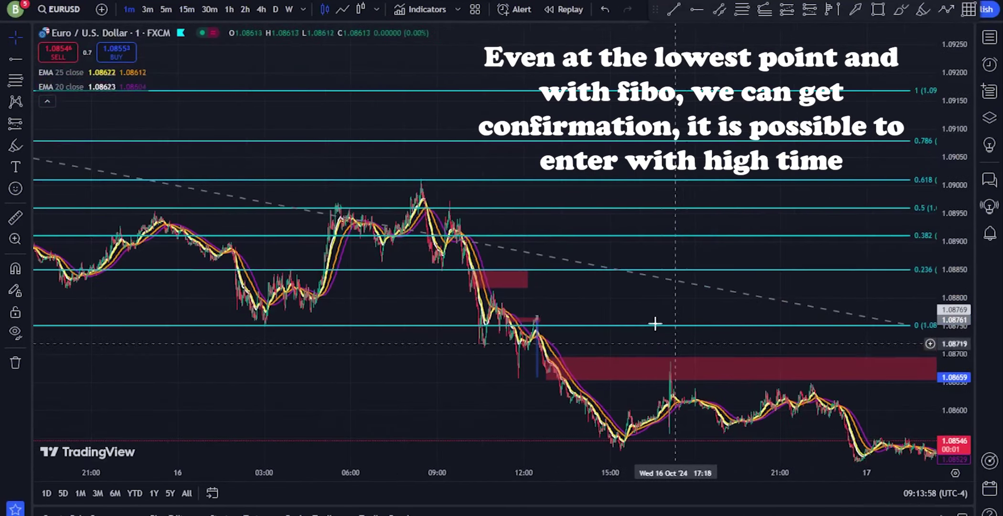
# Replace the large Fib retracement with one on 16 October from 1.09010 at 08:14 to 1.08847 at 11:01.
pyautogui.click(597, 236)
pyautogui.press('Delete')
pyautogui.moveTo(528, 225); pyautogui.dragTo(749, 267)
pyautogui.scroll(-4, 773, 260)
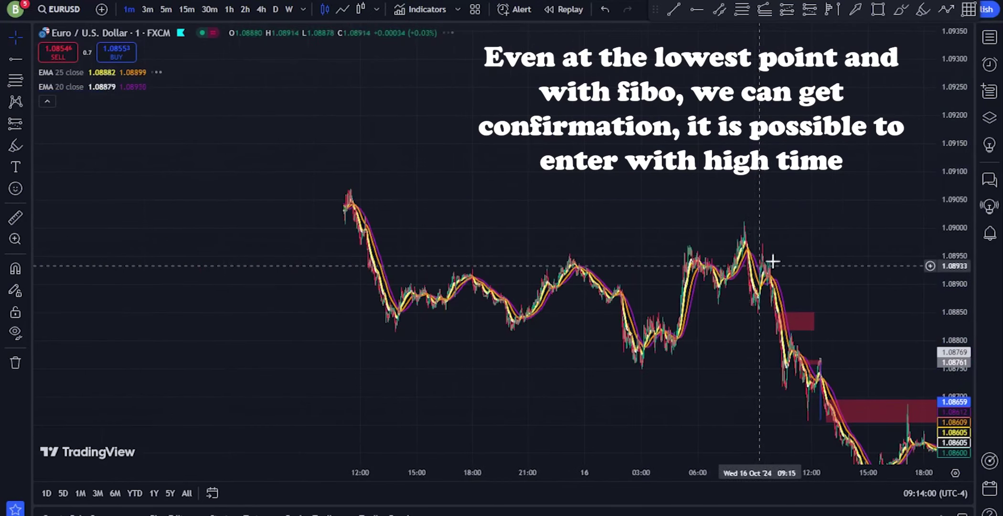
pyautogui.scroll(2, 772, 261)
pyautogui.scroll(8, 560, 168)
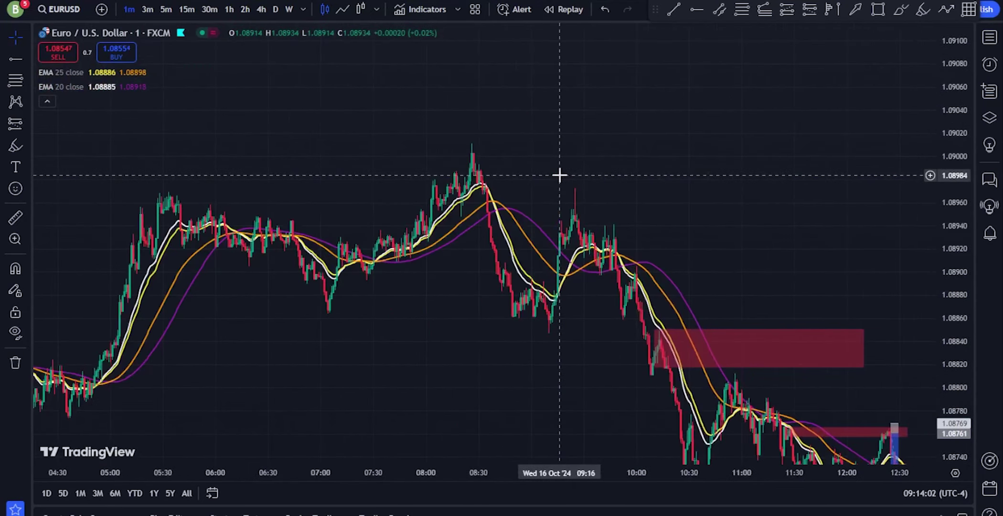
pyautogui.moveTo(458, 170); pyautogui.dragTo(600, 179)
pyautogui.scroll(2, 601, 180)
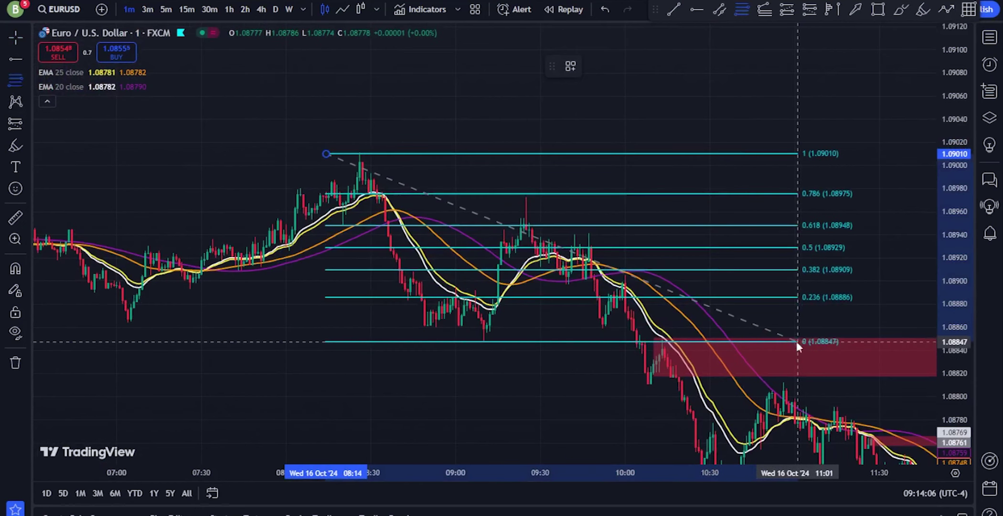
pyautogui.click(798, 342)
# Draw two stacked resistance rectangles over the 16 October pullback, from about 1.08976 to 1.08956 and from there down to about 1.08940.
pyautogui.click(881, 10)
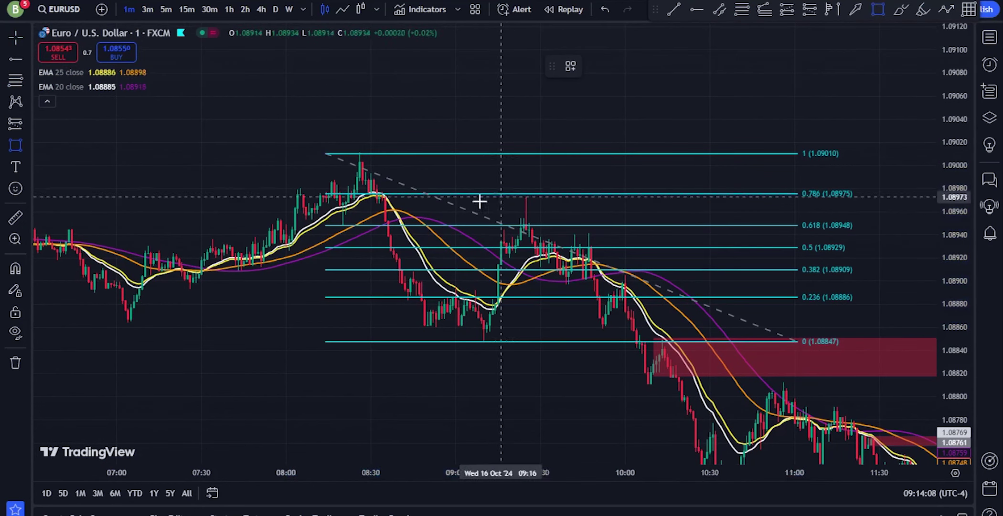
pyautogui.click(379, 217)
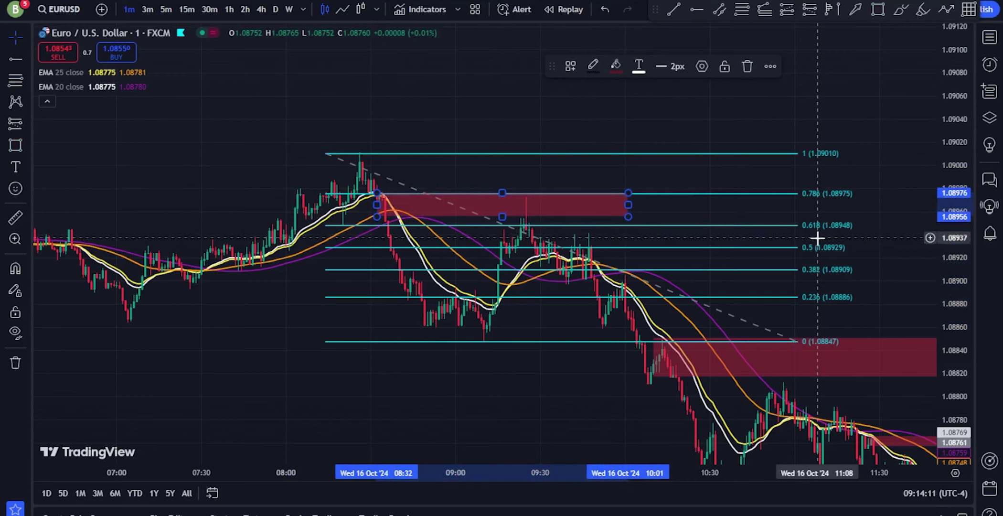
pyautogui.click(878, 10)
pyautogui.click(388, 237)
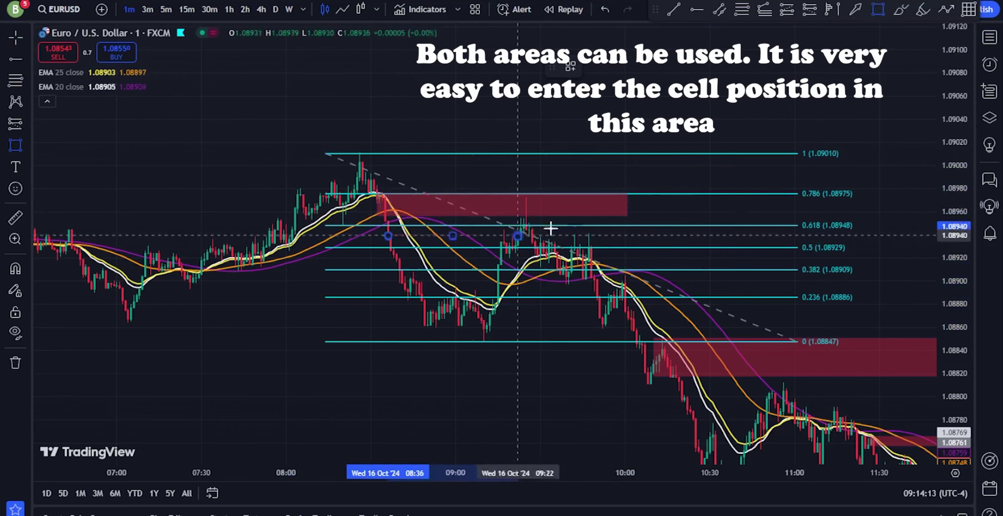
pyautogui.click(615, 220)
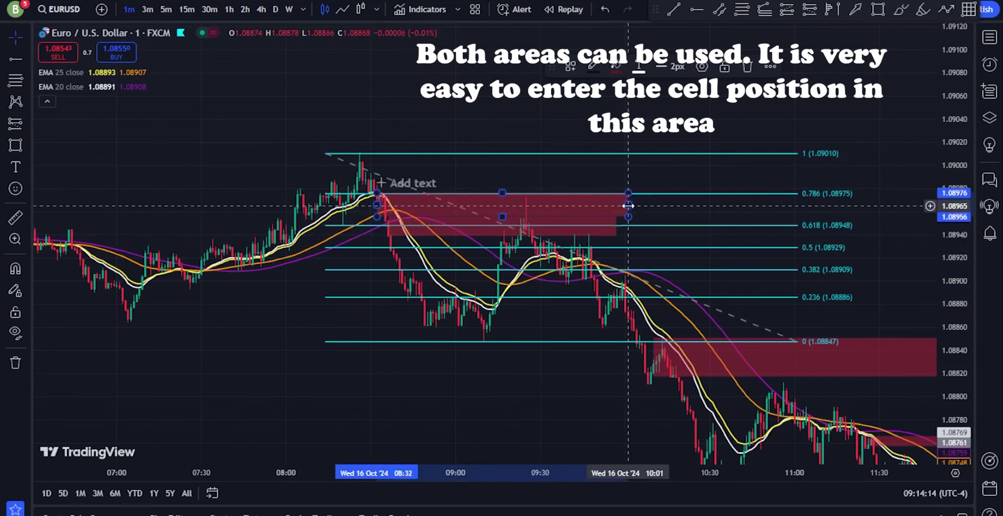
# Delete the upper resistance rectangle and the Fib retracement, keeping the lower rectangle.
pyautogui.press('Delete')
pyautogui.click(732, 193)
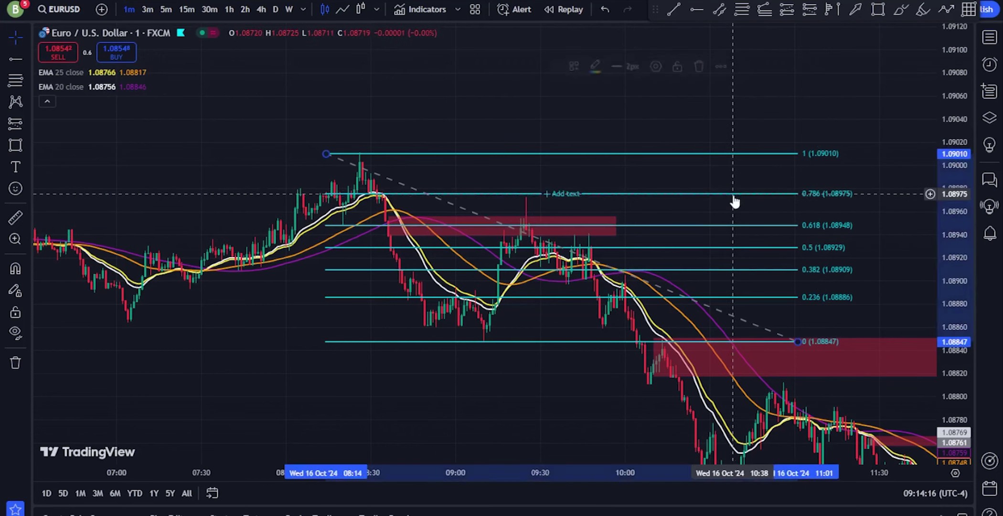
pyautogui.press('Delete')
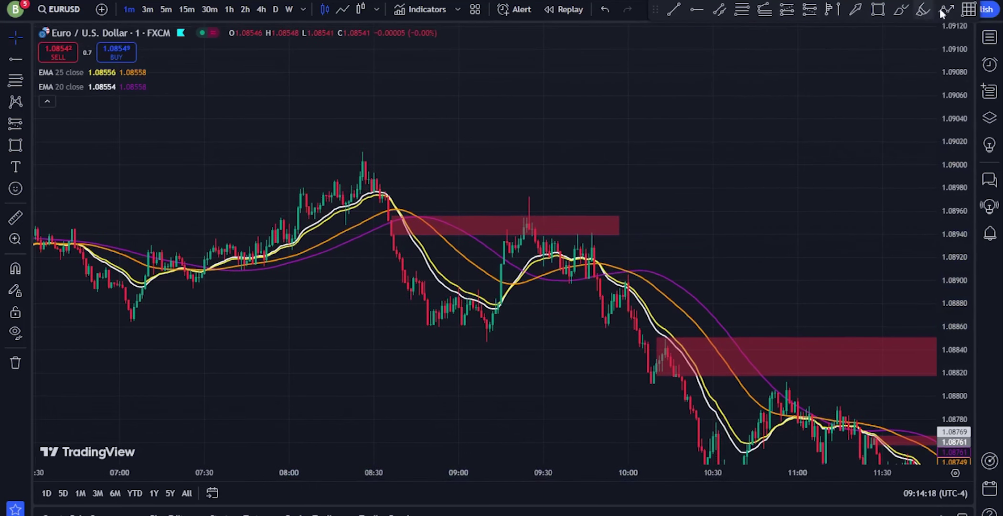
# Draw a cyan brush curve cupping the dip from the 08:30 decline to the 09:26 pullback high.
pyautogui.click(811, 11)
pyautogui.scroll(1, 819, 61)
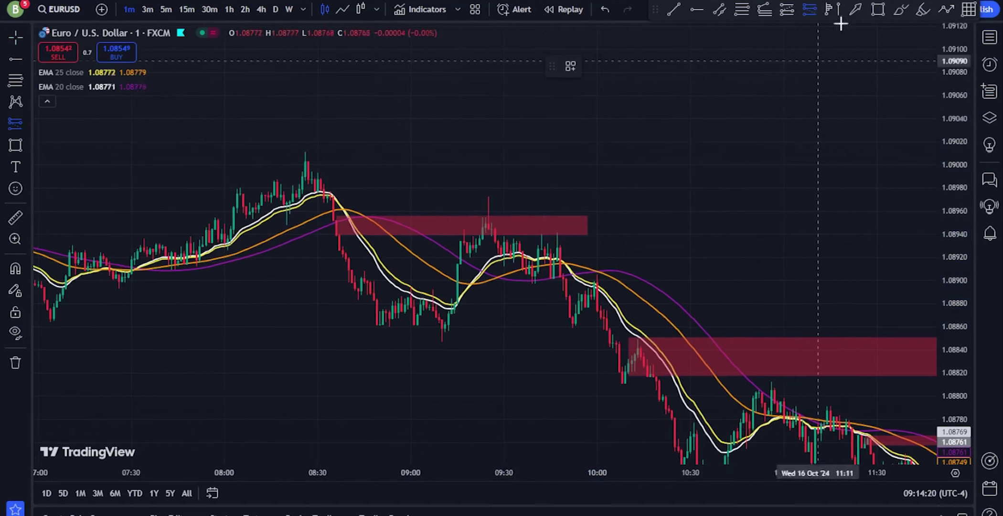
pyautogui.click(900, 11)
pyautogui.moveTo(312, 193)
pyautogui.mouseDown()
pyautogui.moveTo(308, 222)
pyautogui.moveTo(358, 316)
pyautogui.moveTo(491, 270)
pyautogui.moveTo(491, 209)
pyautogui.mouseUp()
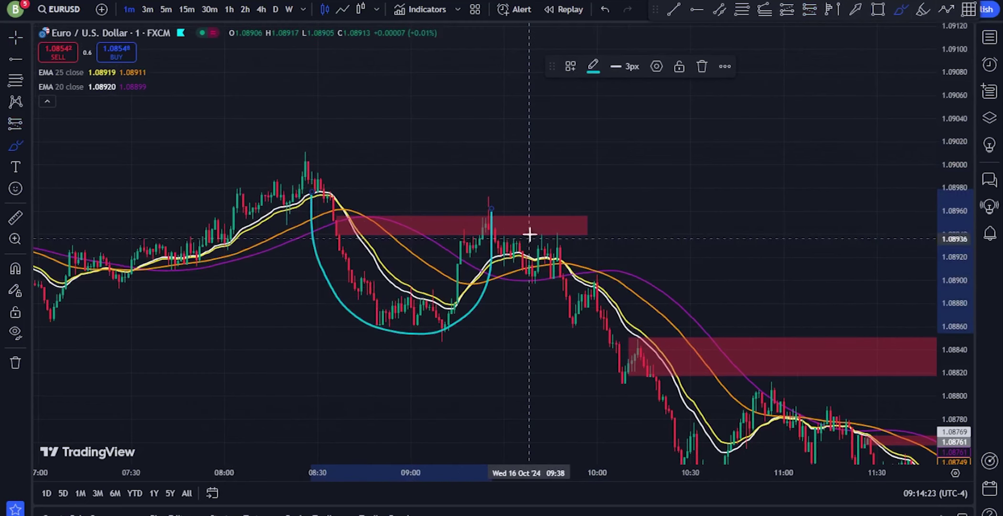
# Add the text label "first pullback" and place it above the cyan curve at about 1.0906.
pyautogui.click(13, 168)
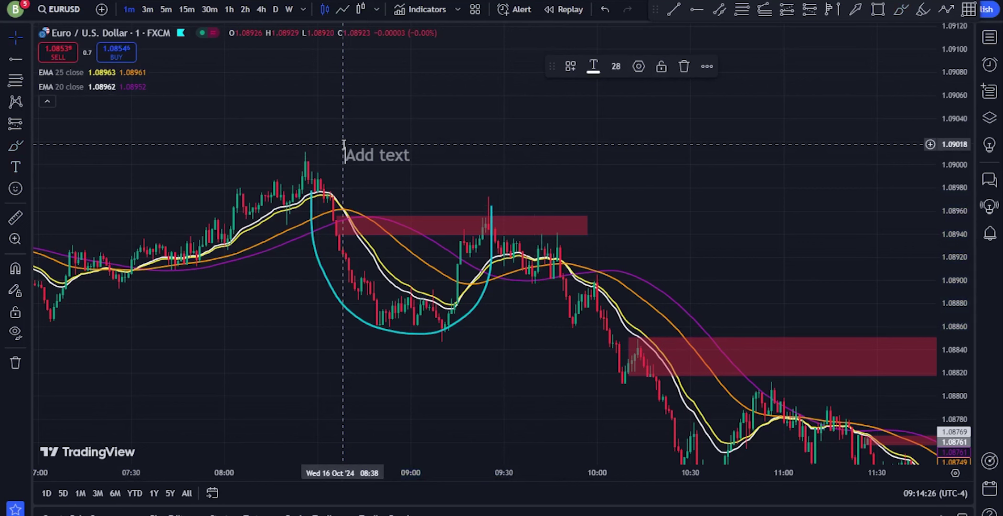
pyautogui.press('BackSpace')
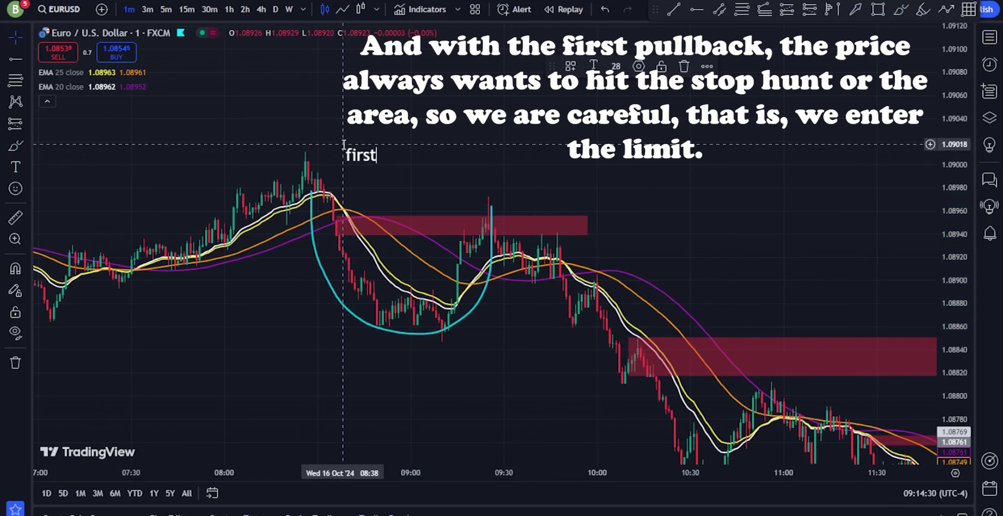
pyautogui.write('pullback')
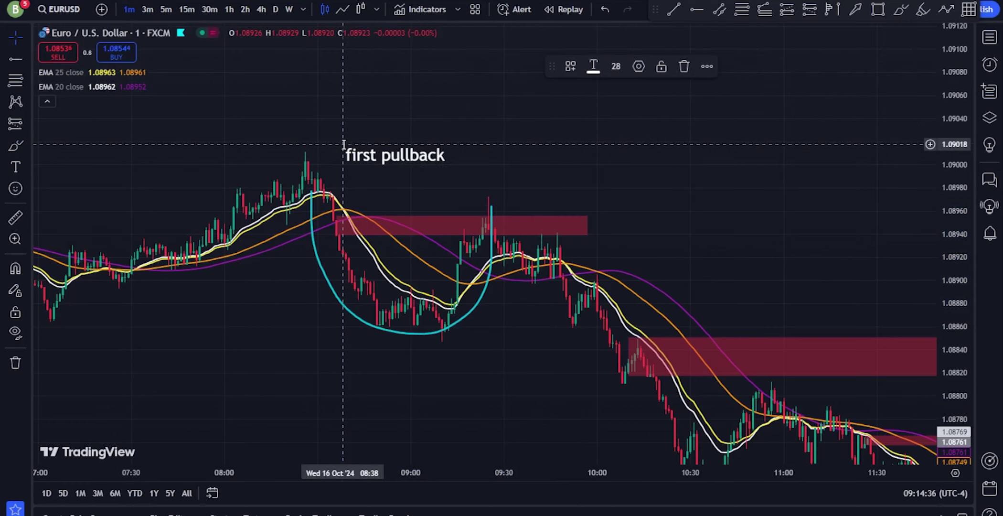
pyautogui.click(9, 41)
pyautogui.moveTo(385, 160); pyautogui.dragTo(484, 109)
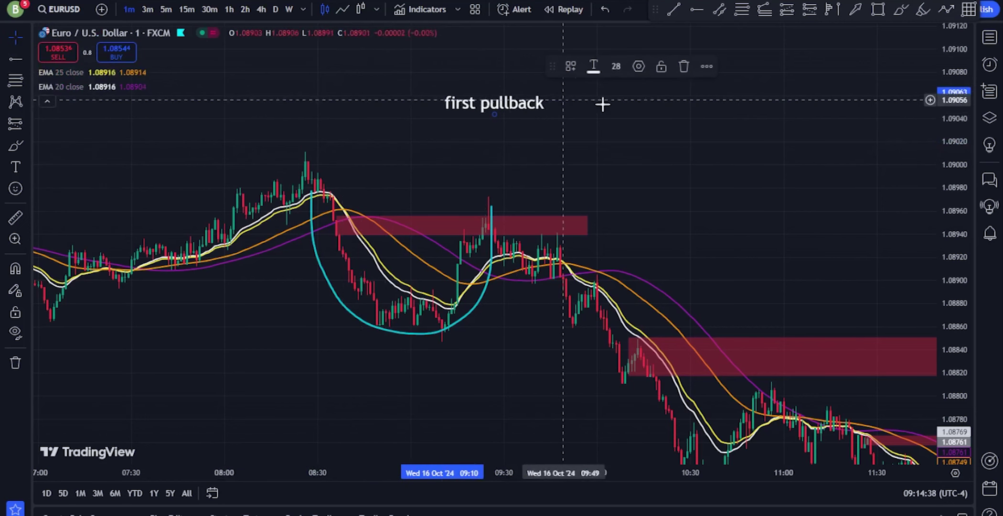
# Place a short position at the first pullback with entry 1.08951 and stop 1.08983, and delete the cyan brush curve.
pyautogui.moveTo(616, 104); pyautogui.dragTo(620, 101)
pyautogui.click(810, 10)
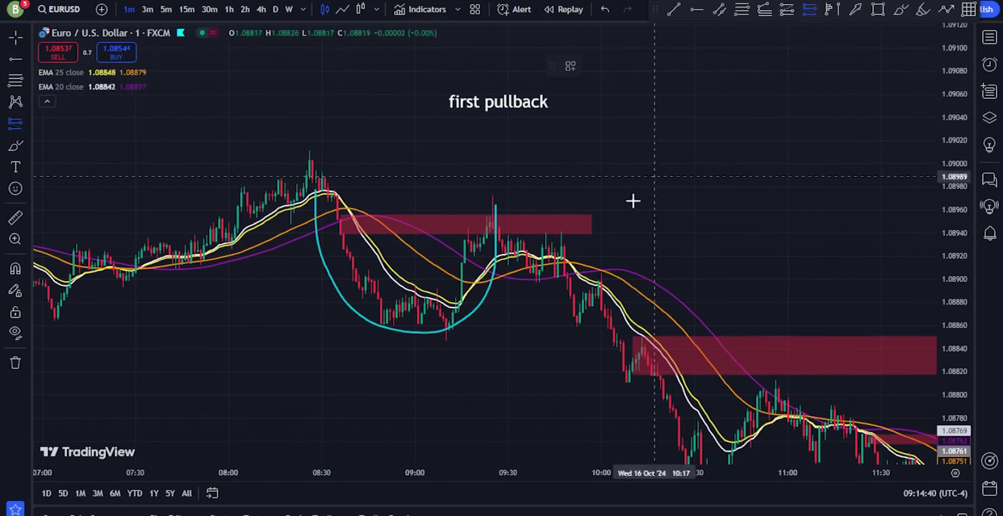
pyautogui.click(490, 220)
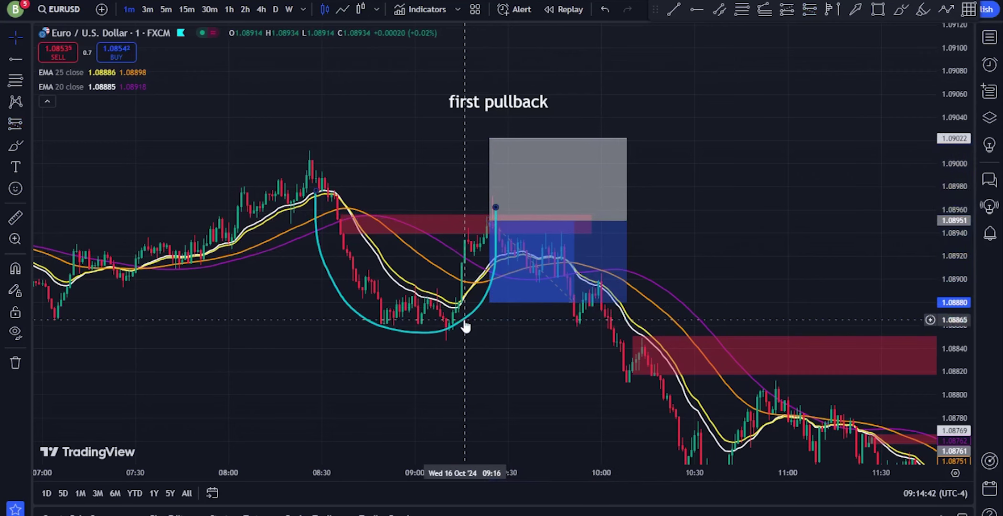
pyautogui.press('Delete')
pyautogui.click(497, 290)
pyautogui.moveTo(490, 138); pyautogui.dragTo(492, 183)
pyautogui.moveTo(809, 172); pyautogui.dragTo(826, 126)
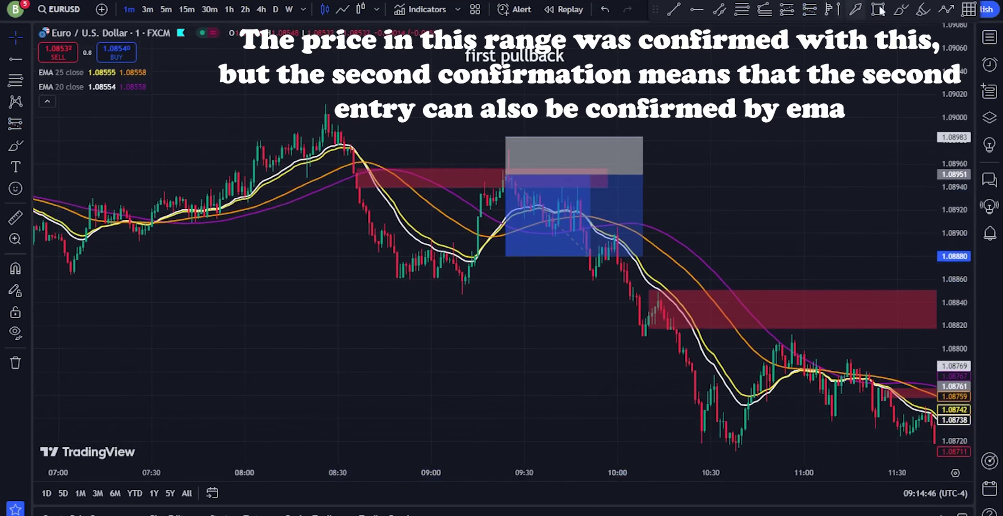
pyautogui.click(901, 10)
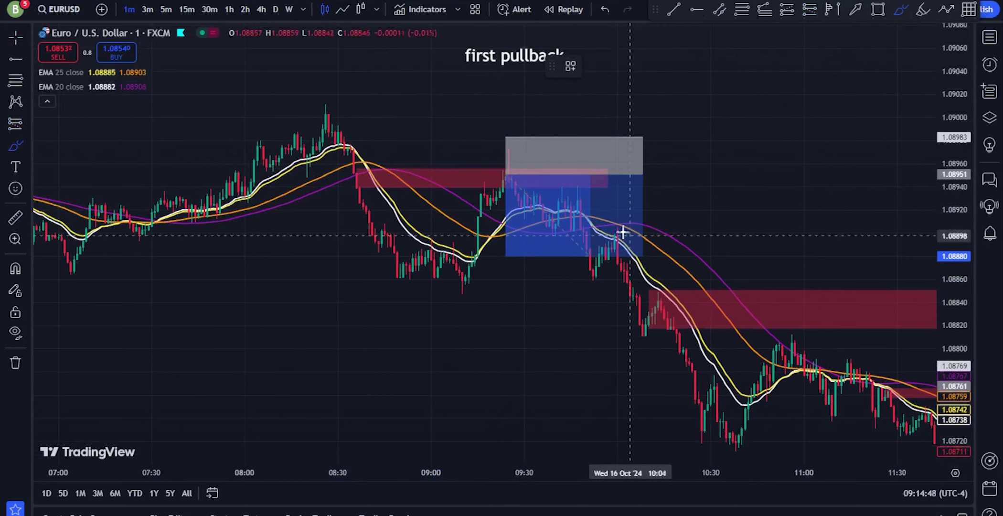
pyautogui.moveTo(591, 212); pyautogui.dragTo(562, 218)
pyautogui.press('Delete')
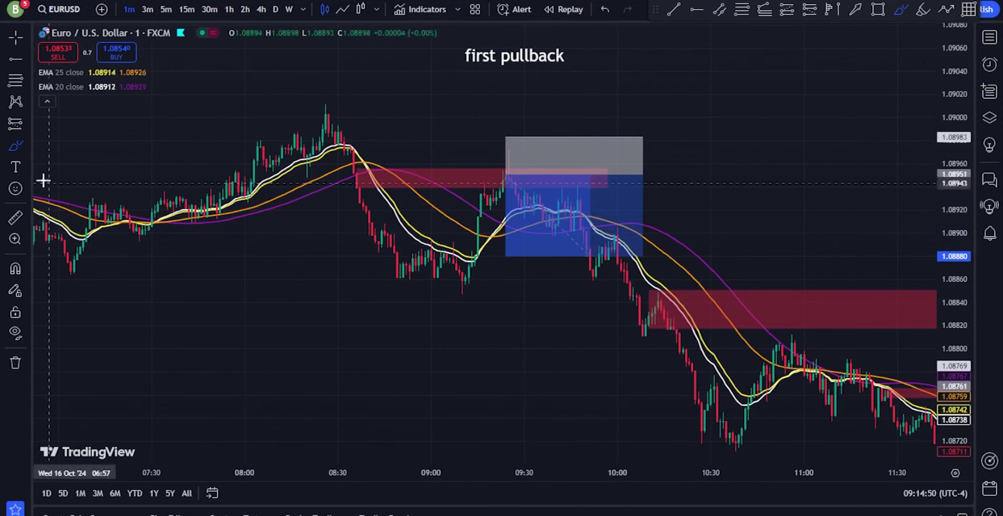
# Extend the short position's profit target down to 1.08742.
pyautogui.click(13, 37)
pyautogui.moveTo(506, 256); pyautogui.dragTo(506, 415)
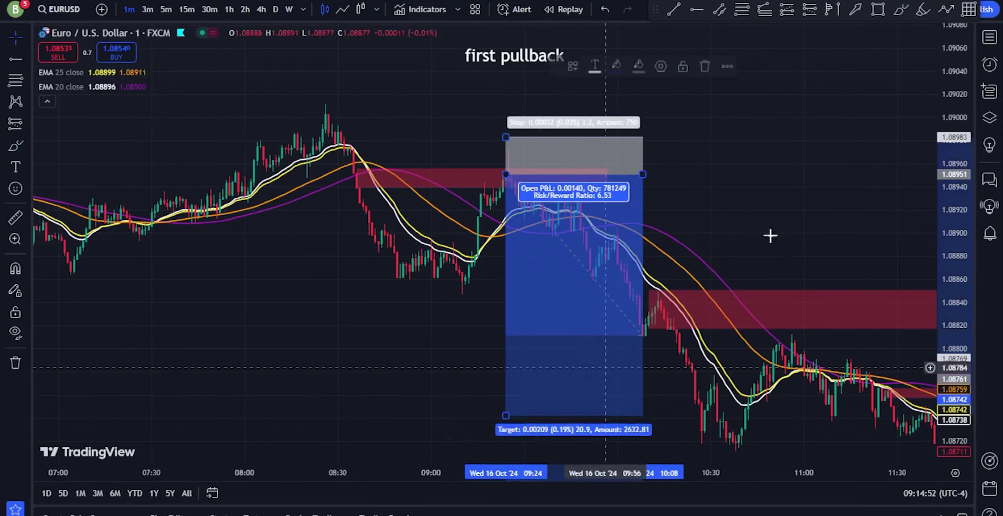
pyautogui.click(784, 207)
# Draw a red resistance rectangle from about 1.08942 to 1.08914 between 09:47 and 10:20, and shorten the short position to about 09:43.
pyautogui.scroll(2, 784, 207)
pyautogui.moveTo(955, 207); pyautogui.dragTo(955, 79)
pyautogui.moveTo(799, 69); pyautogui.dragTo(876, 54)
pyautogui.scroll(2, 876, 54)
pyautogui.click(877, 10)
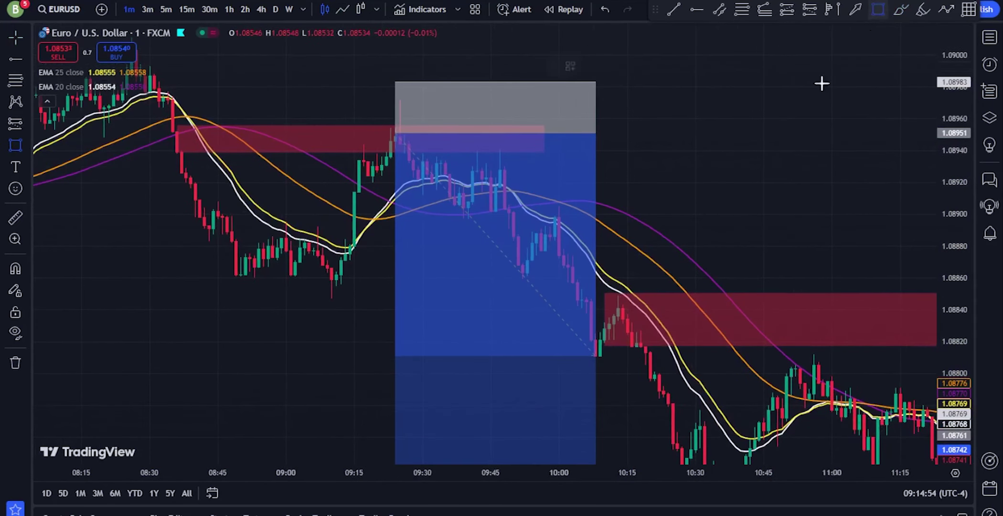
pyautogui.scroll(1, 477, 220)
pyautogui.moveTo(456, 148)
pyautogui.mouseDown()
pyautogui.moveTo(457, 163)
pyautogui.moveTo(621, 192)
pyautogui.mouseUp()
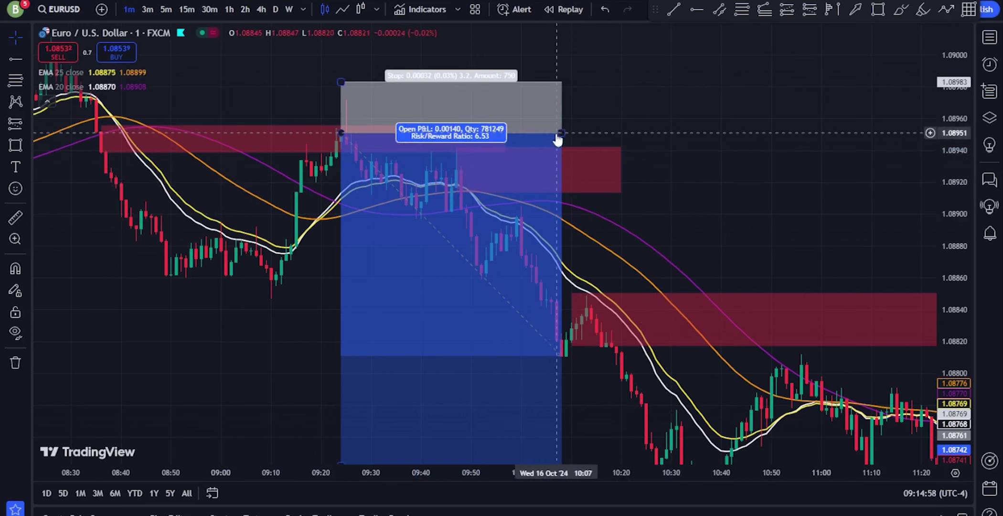
pyautogui.moveTo(557, 139); pyautogui.dragTo(436, 149)
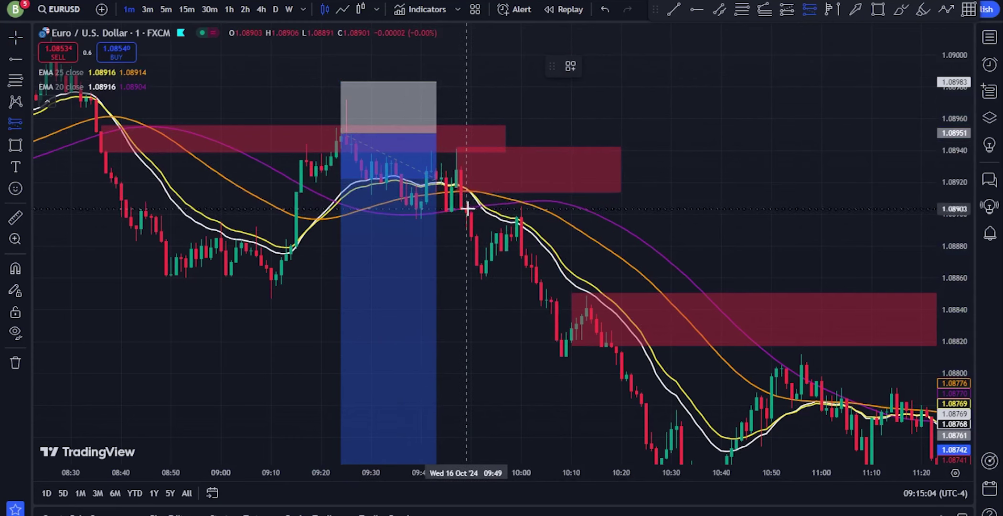
# Place a second short position at about 09:48 with entry 1.08914 and stop 1.08950.
pyautogui.click(463, 192)
pyautogui.moveTo(460, 96); pyautogui.dragTo(461, 134)
# Extend the first short position to 10:54, and the second to 10:47 with its profit target at 1.08725.
pyautogui.moveTo(694, 204); pyautogui.dragTo(674, 86)
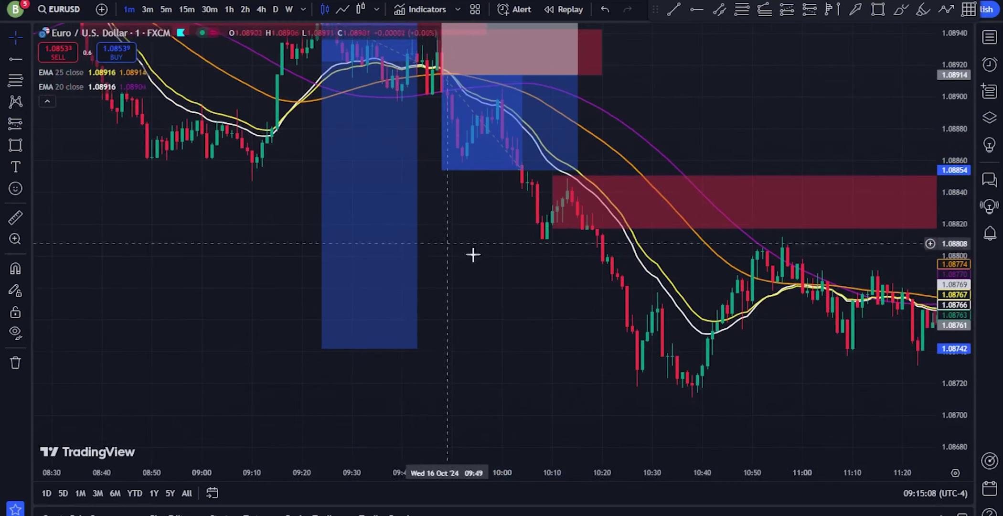
pyautogui.moveTo(473, 253); pyautogui.dragTo(469, 316)
pyautogui.moveTo(412, 77); pyautogui.dragTo(769, 154)
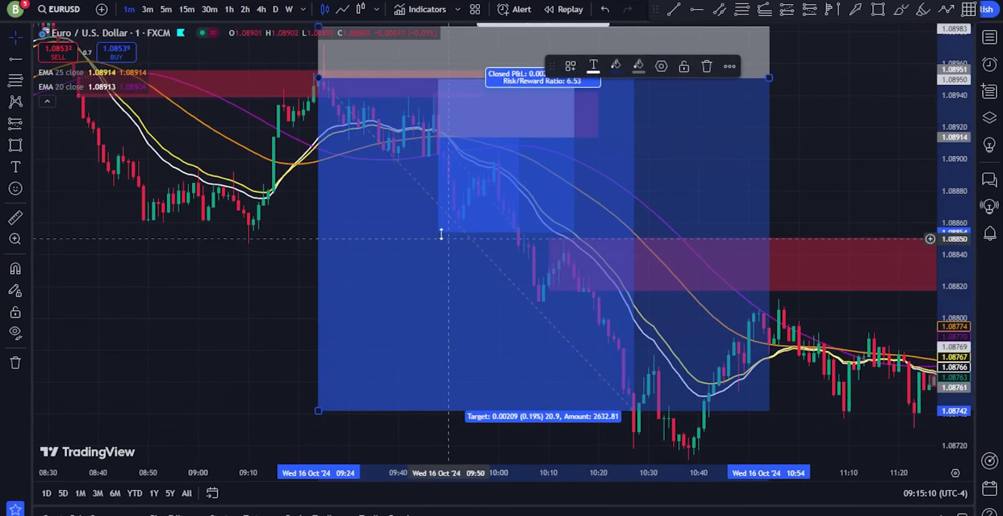
pyautogui.moveTo(439, 231); pyautogui.dragTo(454, 437)
pyautogui.moveTo(573, 137); pyautogui.dragTo(774, 197)
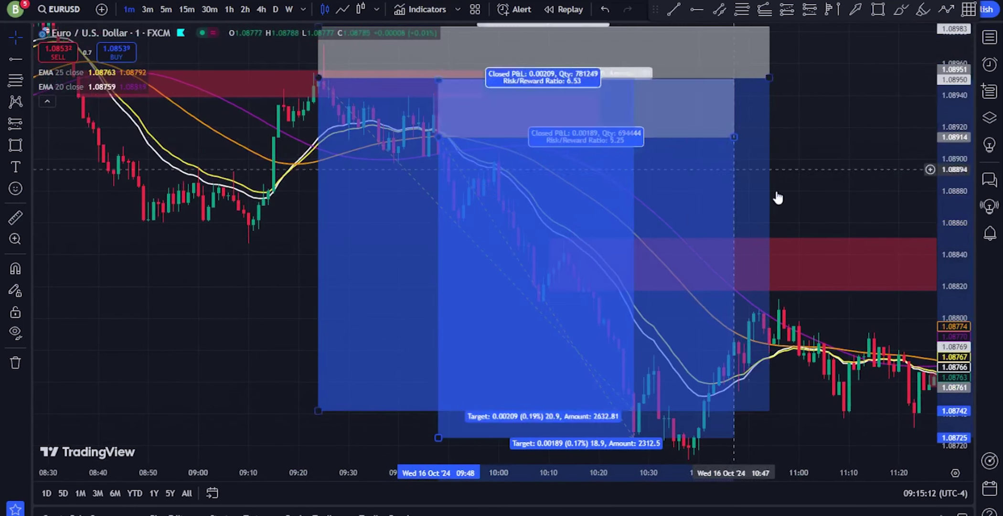
# Draw a rising trend line from the 04:36 low at about 1.08772 to 1.08945 at 09:10.
pyautogui.scroll(-3, 774, 158)
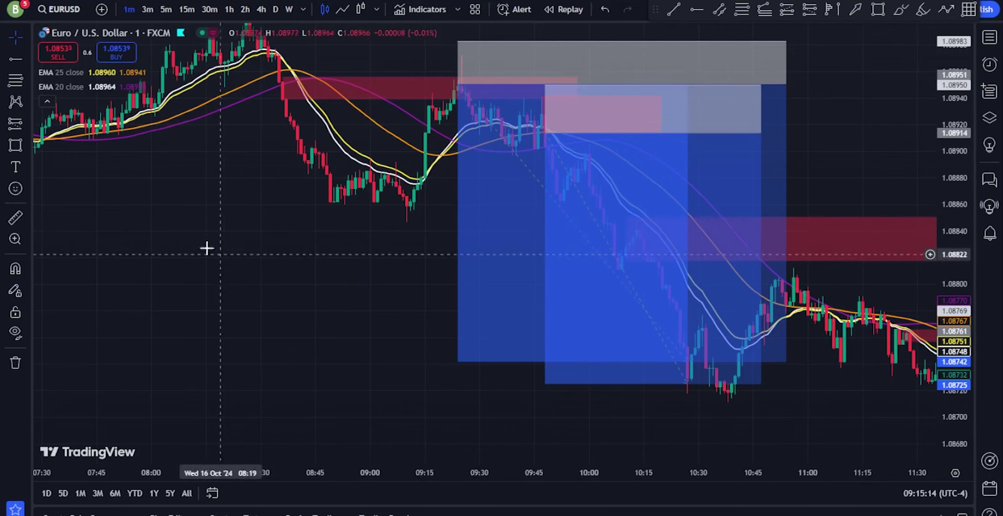
pyautogui.moveTo(206, 246); pyautogui.dragTo(768, 240)
pyautogui.scroll(1, 648, 249)
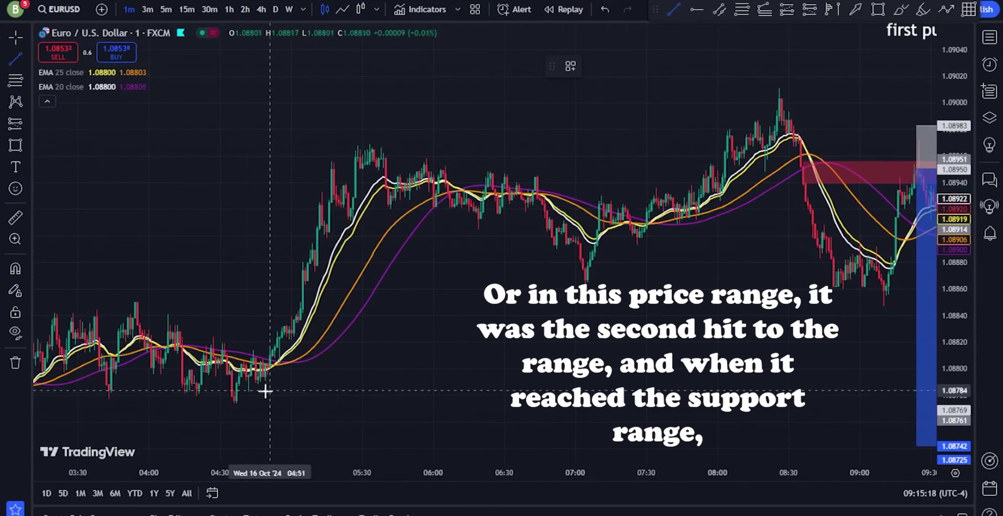
pyautogui.moveTo(233, 406); pyautogui.dragTo(884, 176)
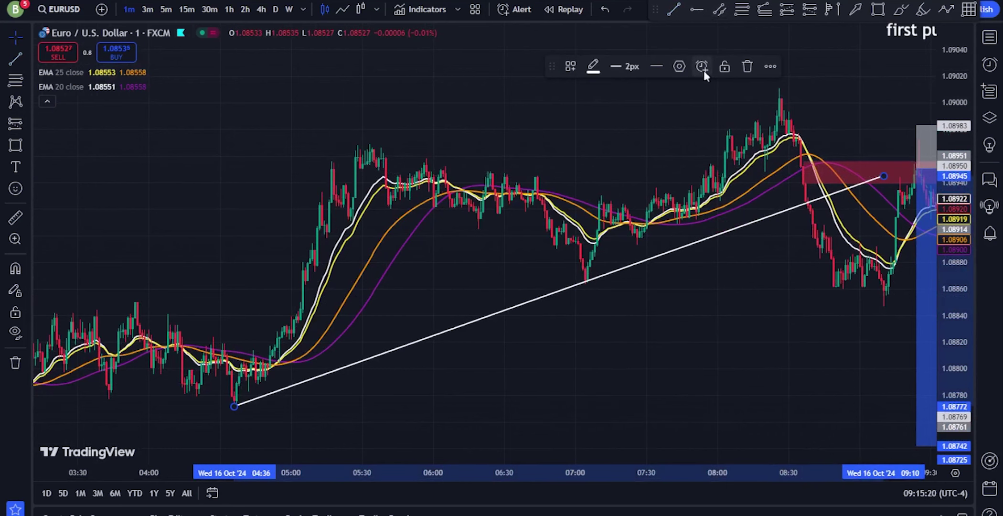
# Sketch a cyan brush curve over the 05:00 to 08:00 swing and add a Fib retracement from about 1.08773 to 1.08969.
pyautogui.click(901, 10)
pyautogui.moveTo(267, 281)
pyautogui.mouseDown()
pyautogui.moveTo(449, 163)
pyautogui.moveTo(560, 286)
pyautogui.moveTo(731, 117)
pyautogui.mouseUp()
pyautogui.click(741, 10)
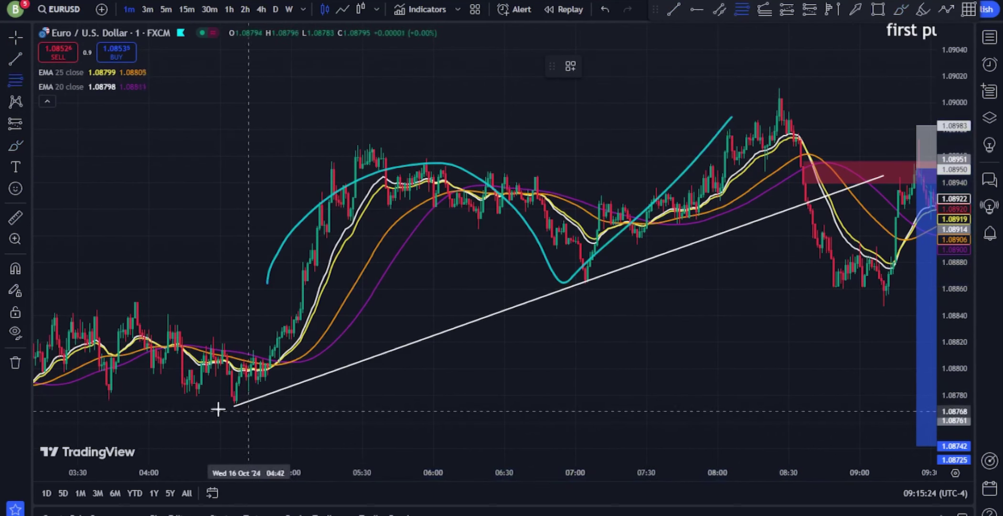
pyautogui.moveTo(201, 405); pyautogui.dragTo(839, 143)
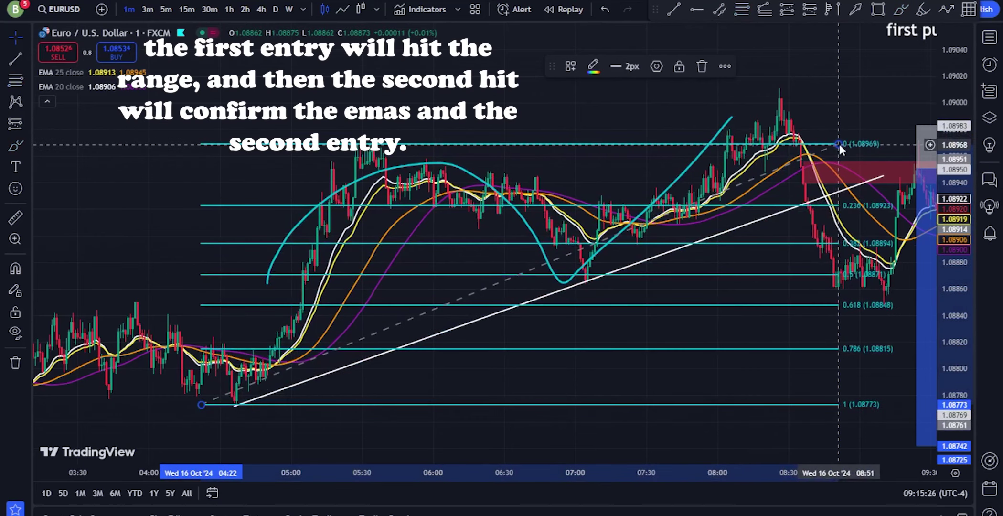
# Draw a support rectangle from about 1.08876 to 1.08853 between 04:56 and 07:56 and fill it with blue.
pyautogui.click(879, 10)
pyautogui.moveTo(283, 269); pyautogui.dragTo(709, 299)
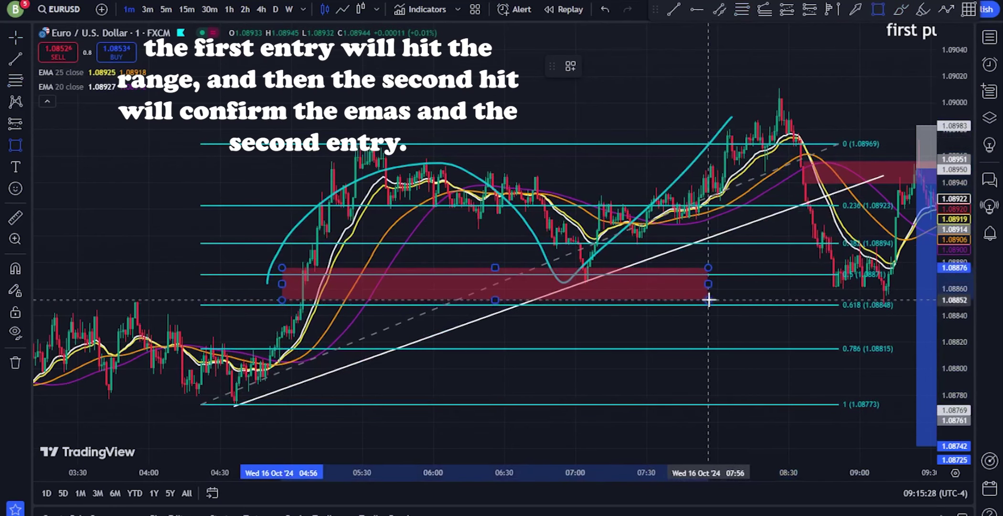
pyautogui.click(616, 66)
pyautogui.click(617, 221)
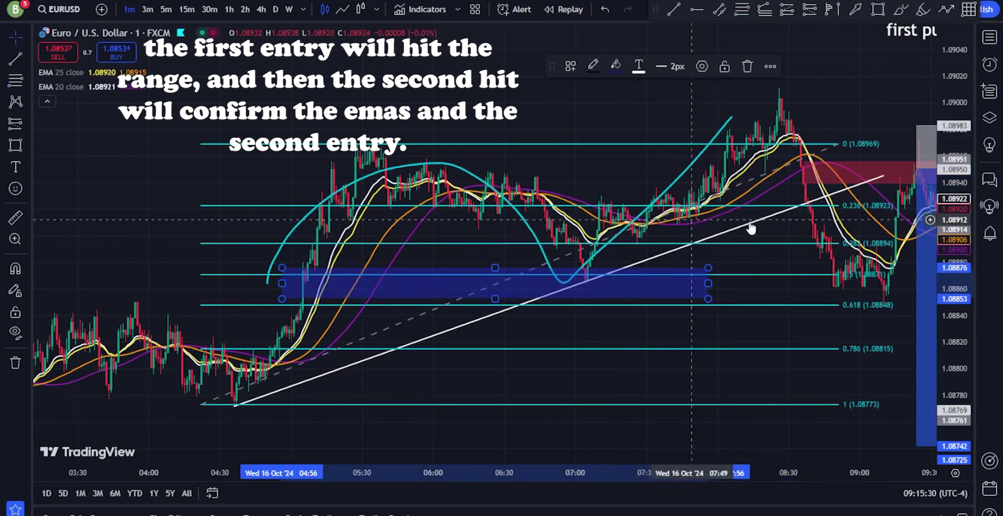
# Delete the Fib retracement and the cyan brush curve, keeping the trend line and the blue support rectangle.
pyautogui.click(732, 205)
pyautogui.write('\\')
pyautogui.click(731, 80)
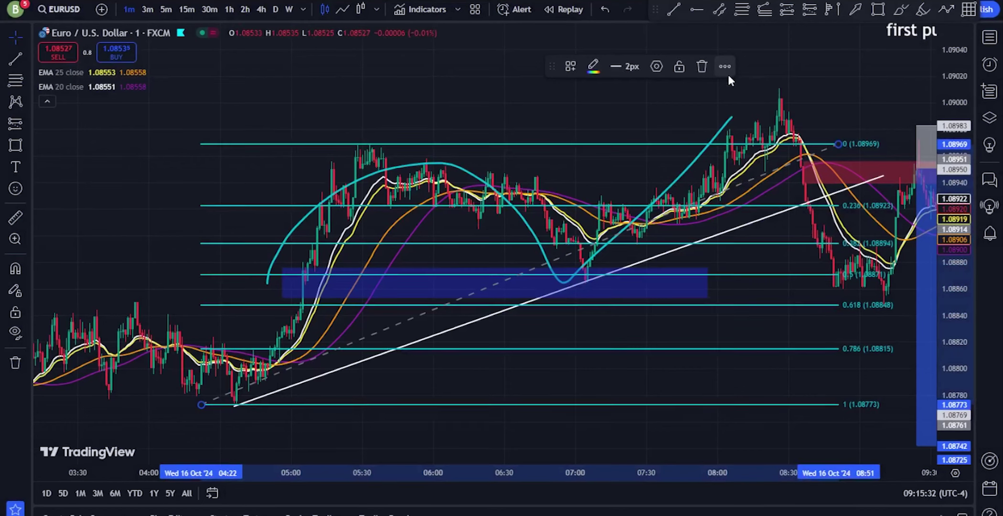
pyautogui.press('Delete')
pyautogui.click(728, 123)
pyautogui.press('Delete')
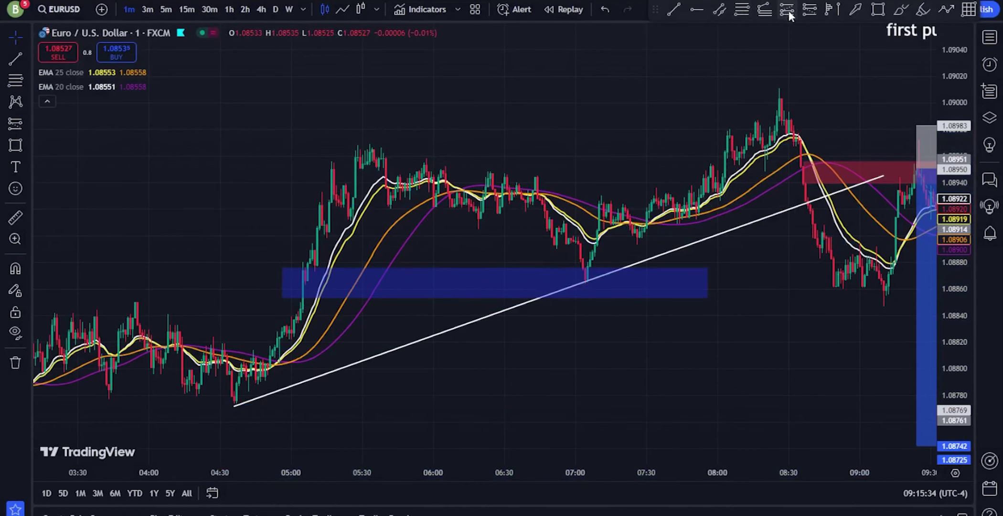
# Place a long position where the trend line meets the blue support zone, with entry 1.08872 and stop 1.08857.
pyautogui.click(586, 274)
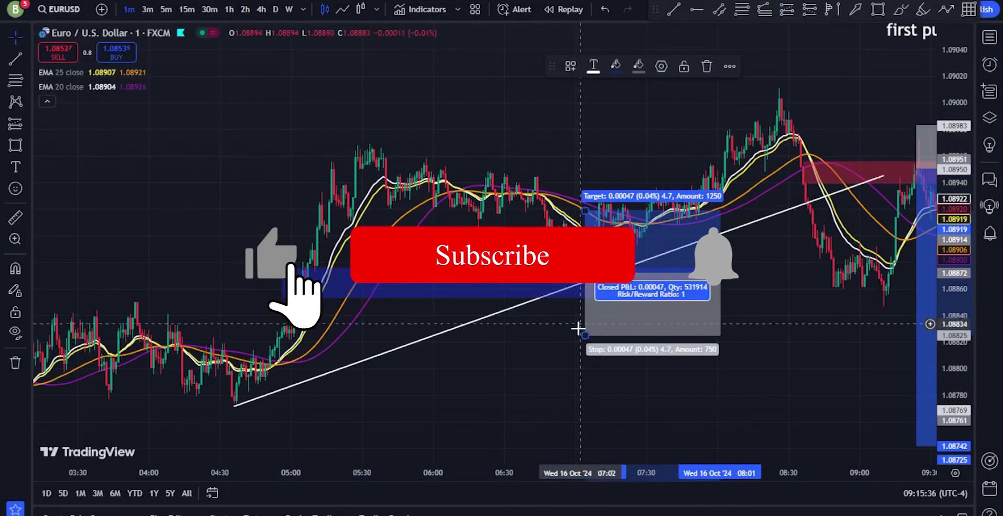
pyautogui.moveTo(585, 335); pyautogui.dragTo(585, 292)
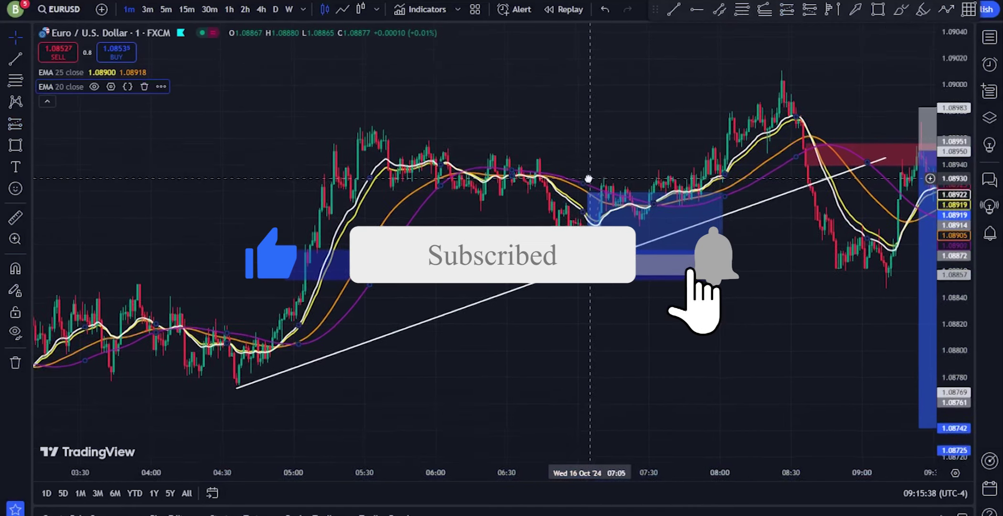